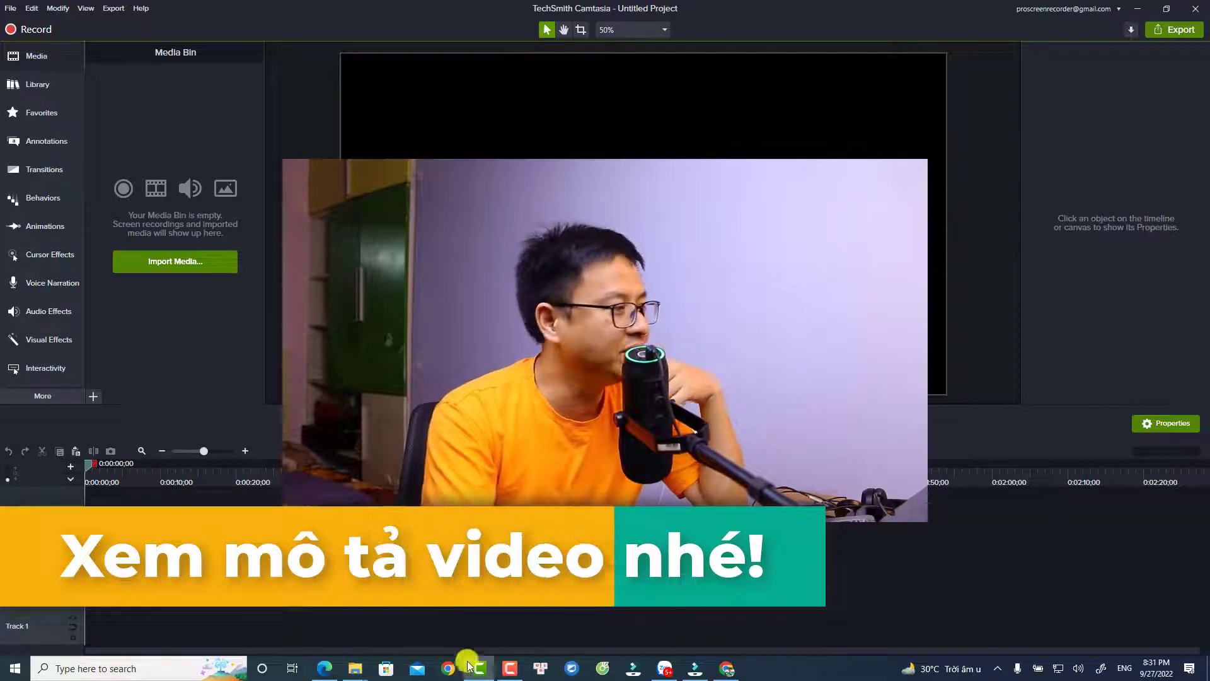
Switch to the File Explorer window showing the Download folder and open its MOV Overlays folder
mouse_move(355, 668)
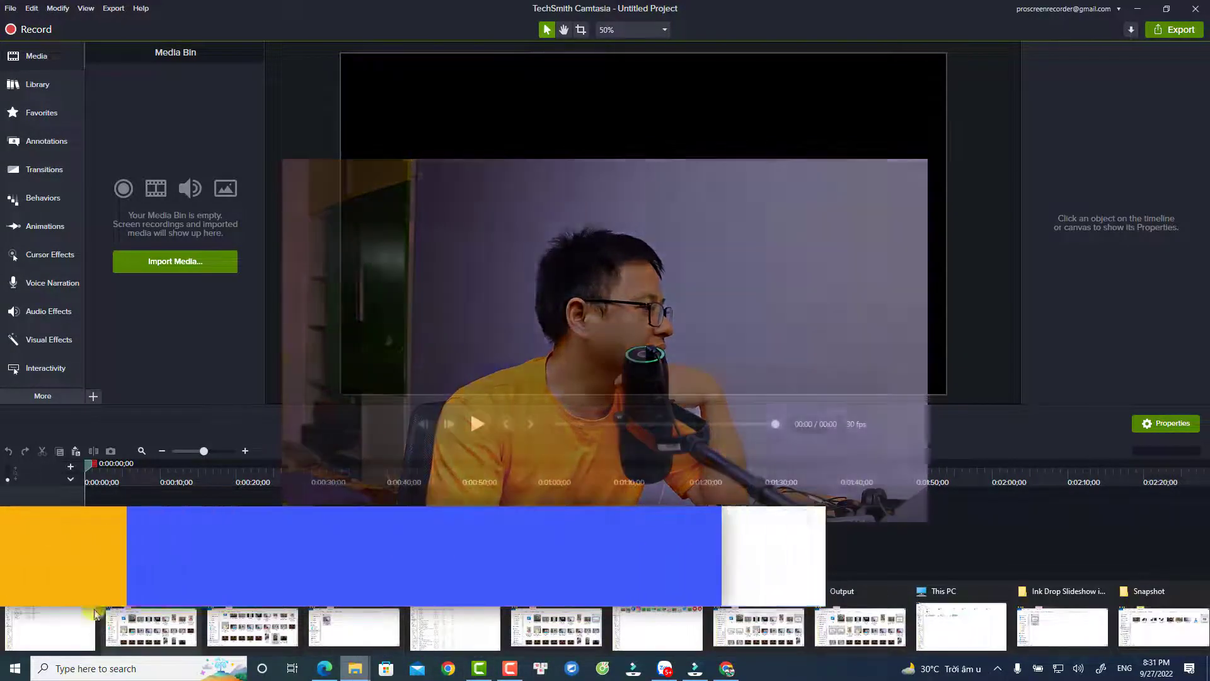
left_click(40, 626)
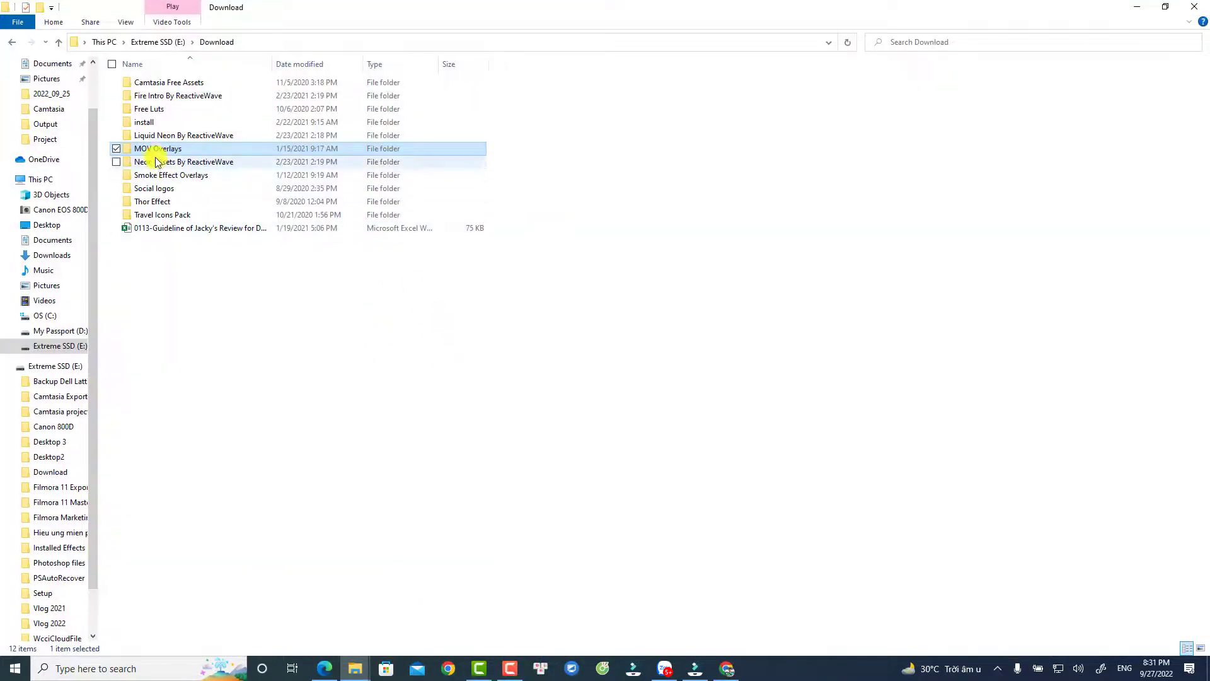
double_click(154, 153)
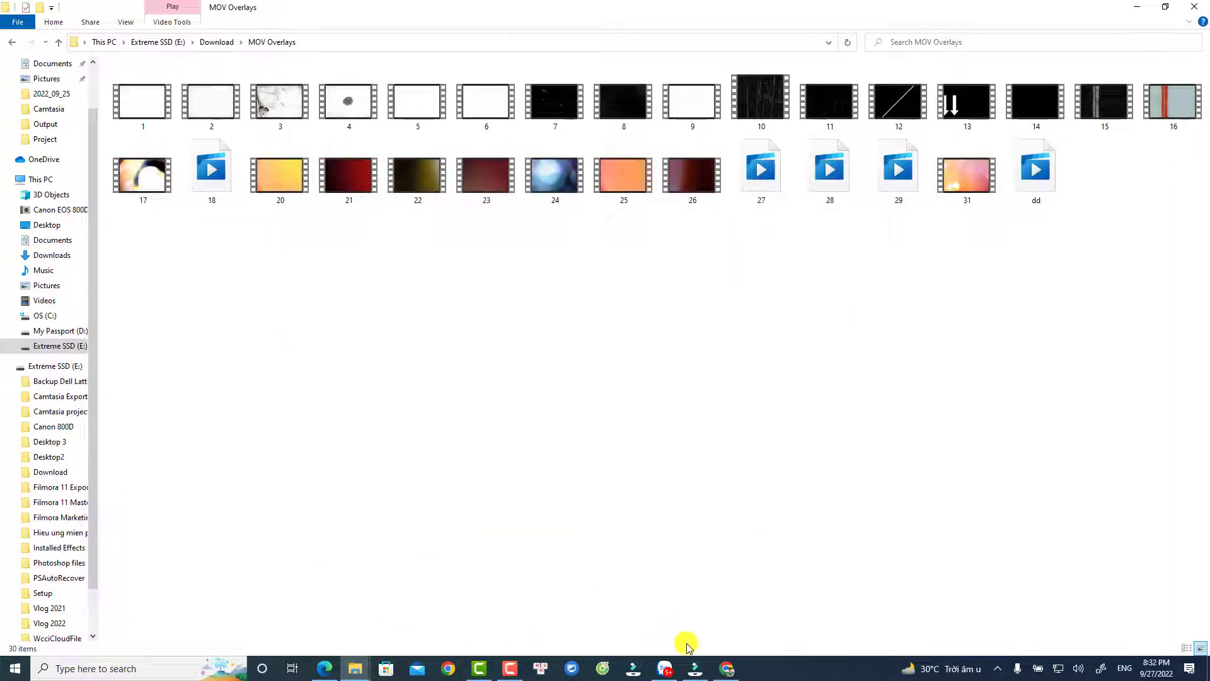
Switch to Filmora, maximize its window and preview the beginning of the finished ink drop slideshow with its title
left_click(696, 668)
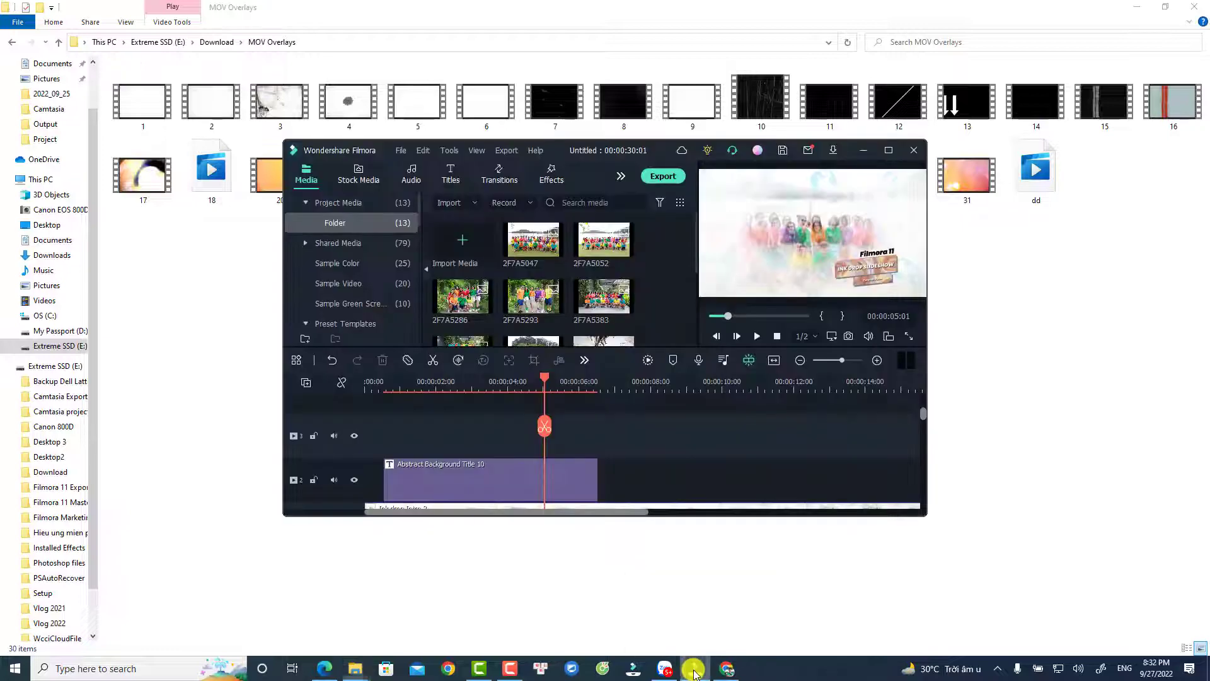
left_click(888, 150)
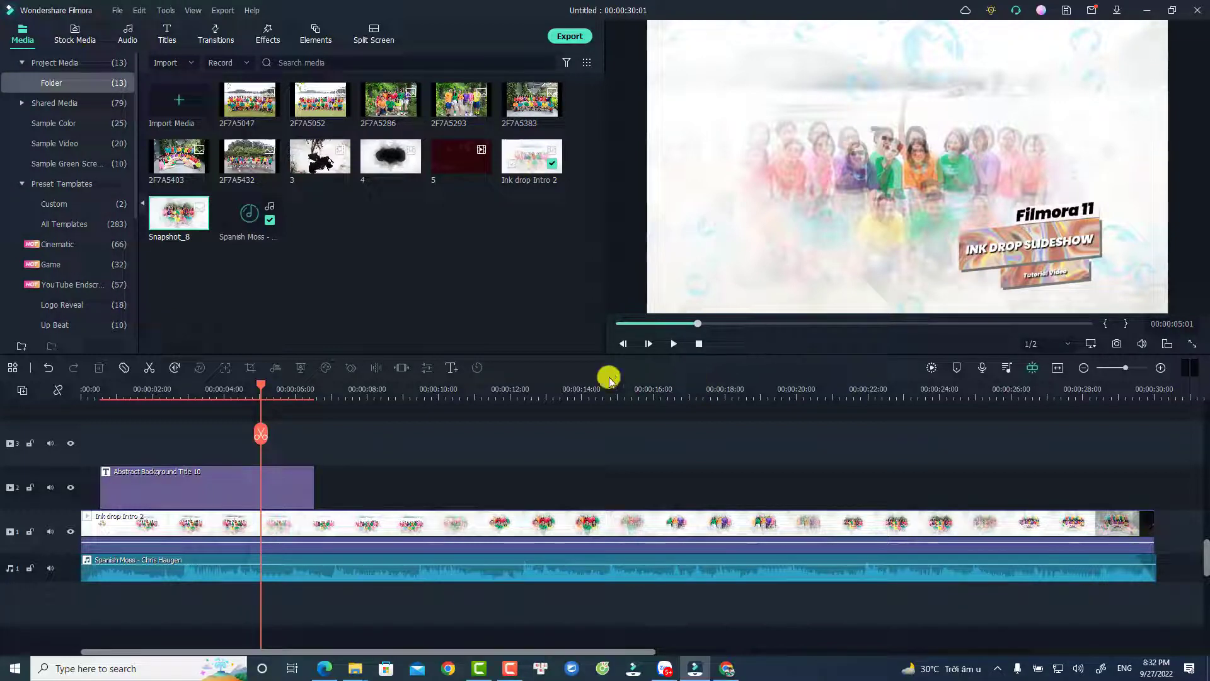
left_click(88, 397)
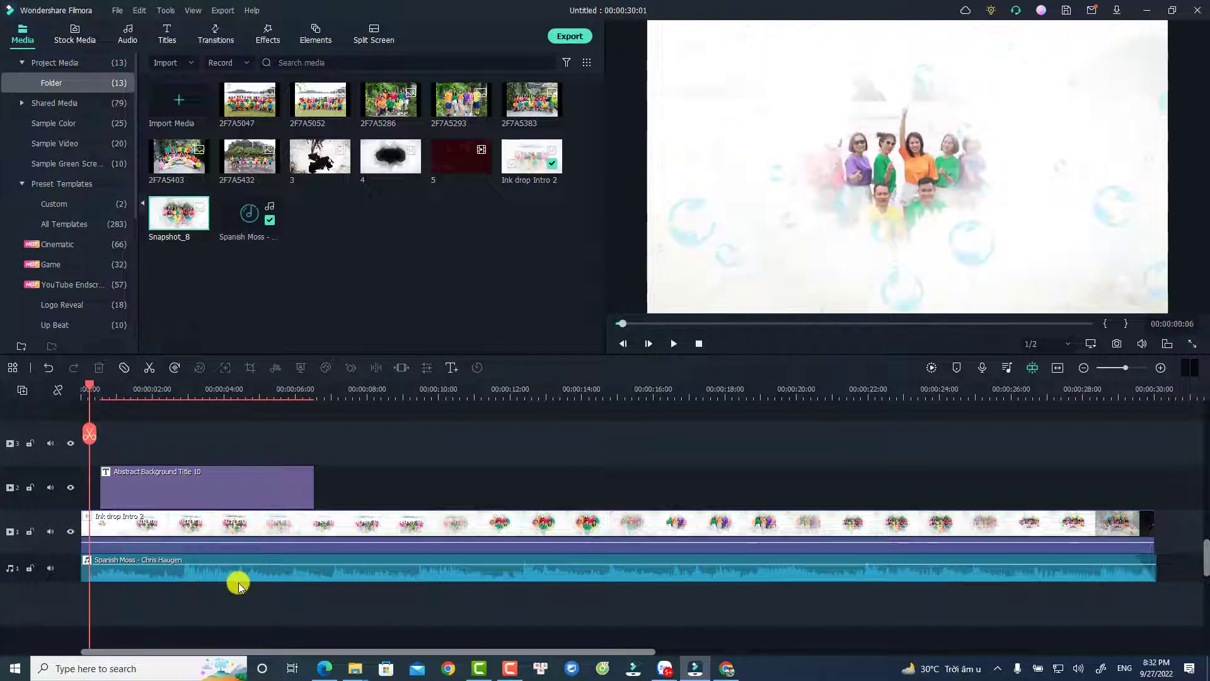
key("space")
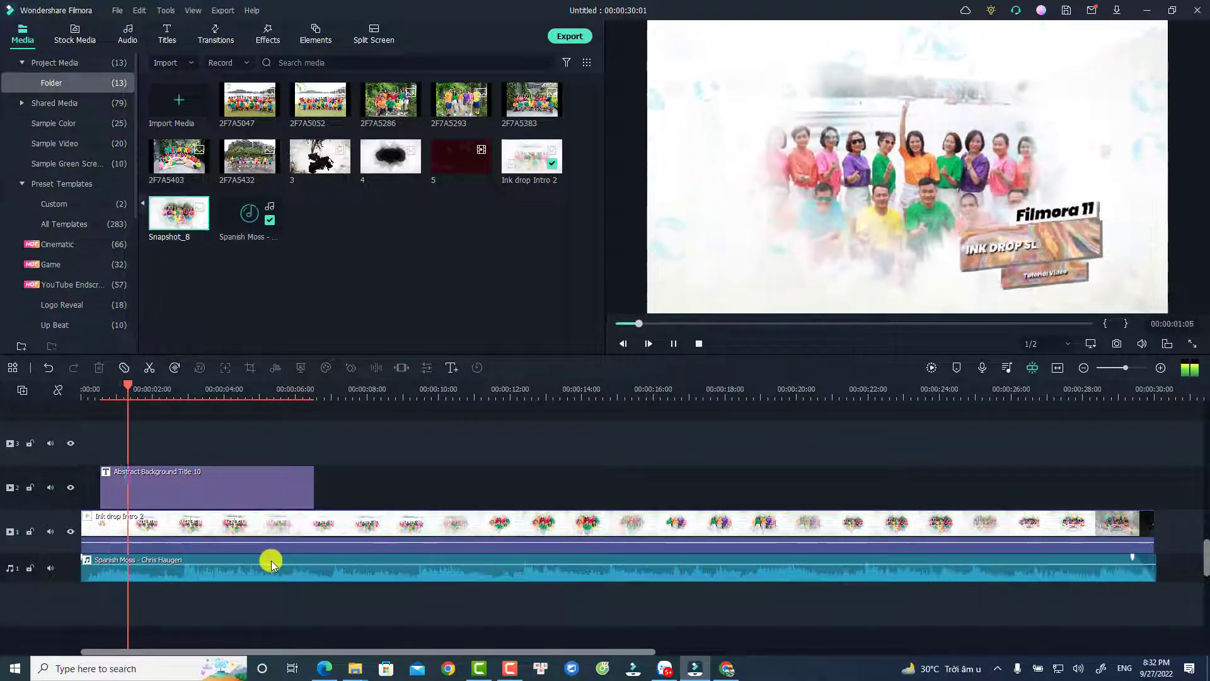
left_click(389, 535)
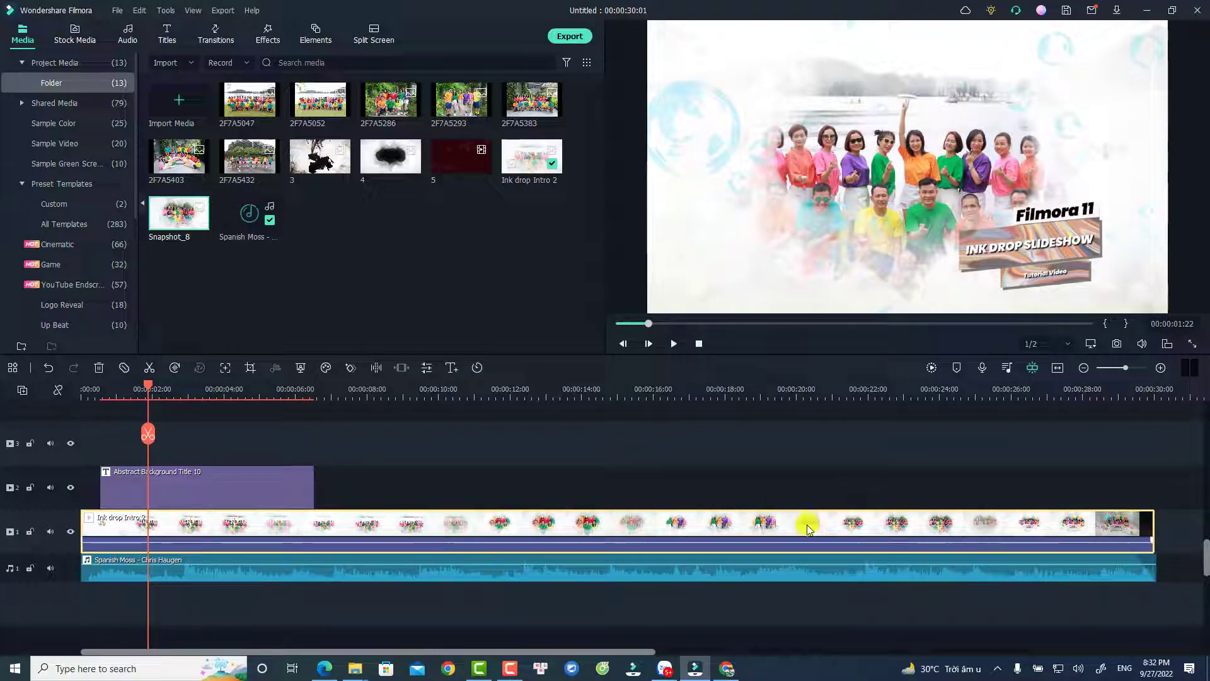
left_click(283, 492)
key("space")
key("space")
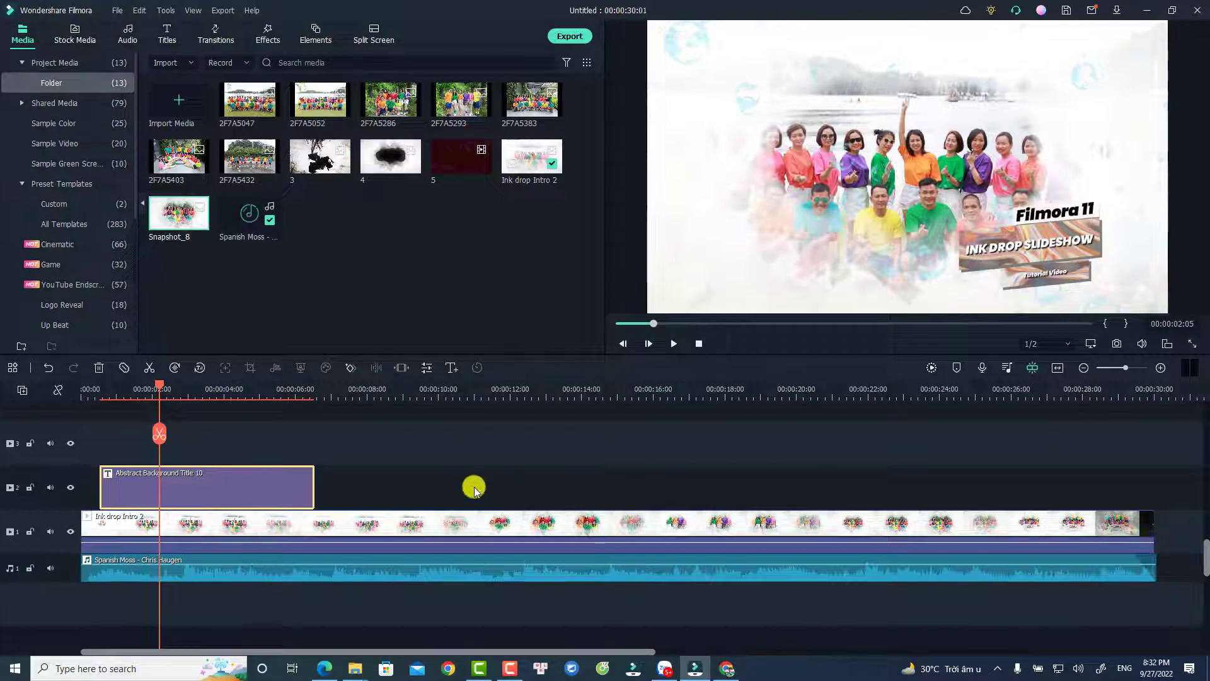
Clear all clips from the timeline and create a new 16:9 (Widescreen) project without saving the current one
left_click_drag(424, 441, 187, 606)
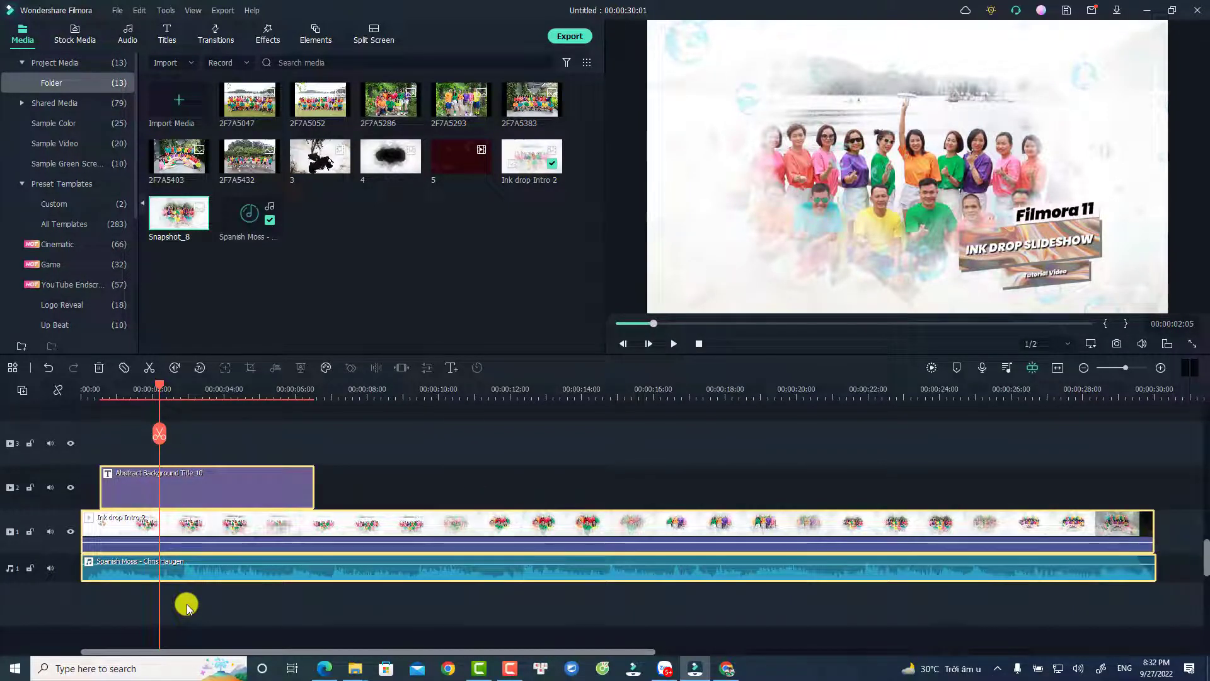
key("Delete")
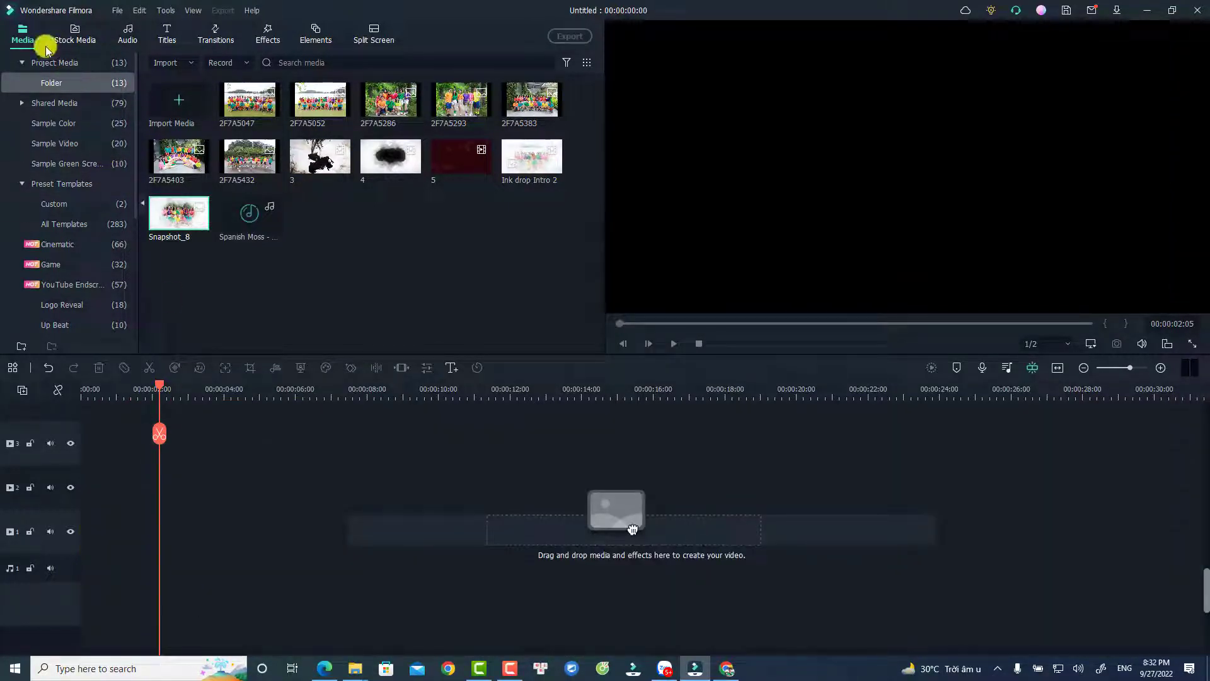
left_click(117, 10)
mouse_move(159, 29)
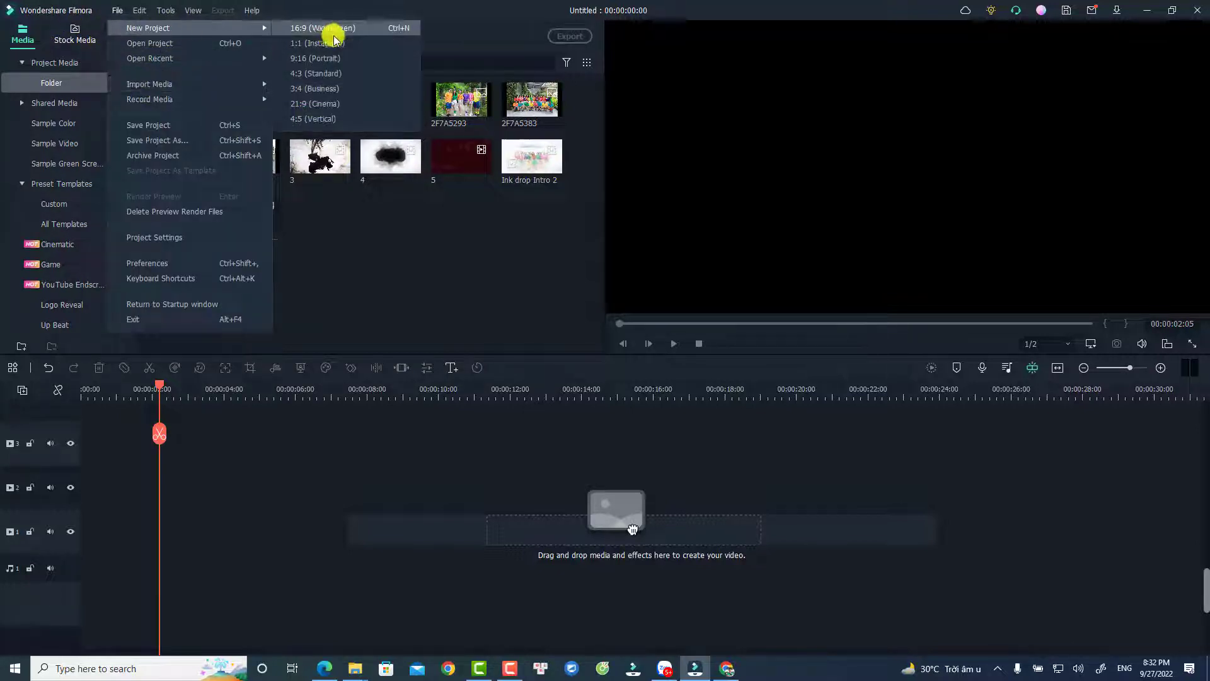
left_click(334, 28)
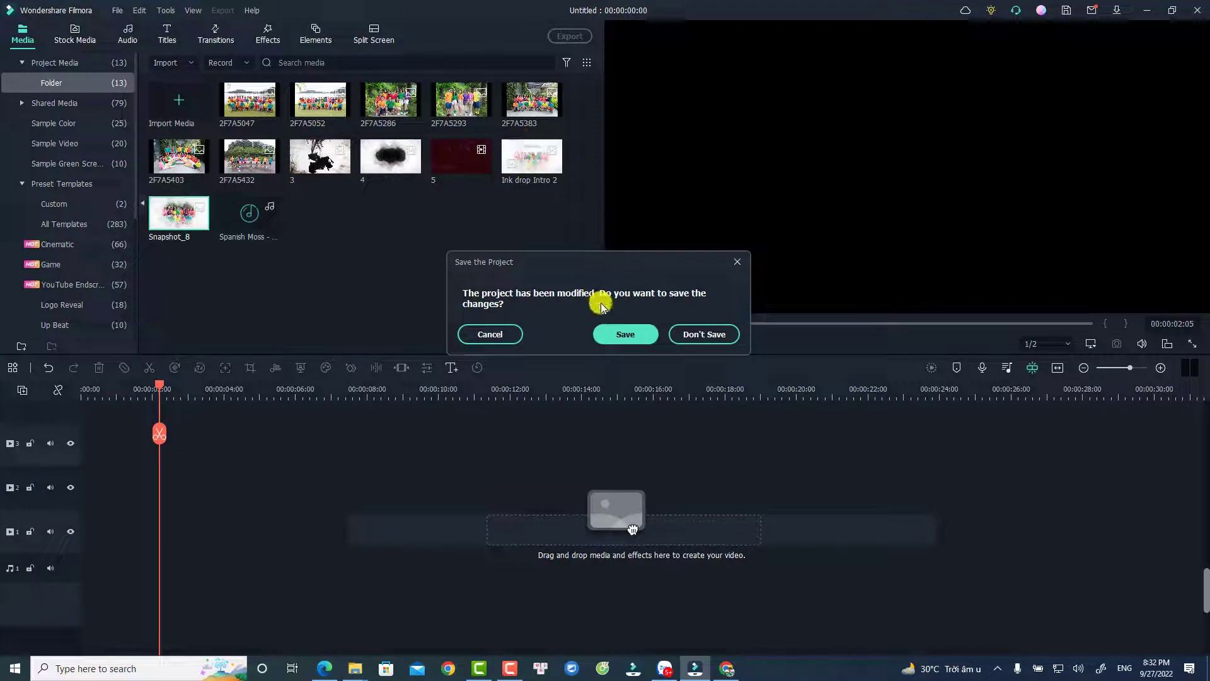
left_click(696, 335)
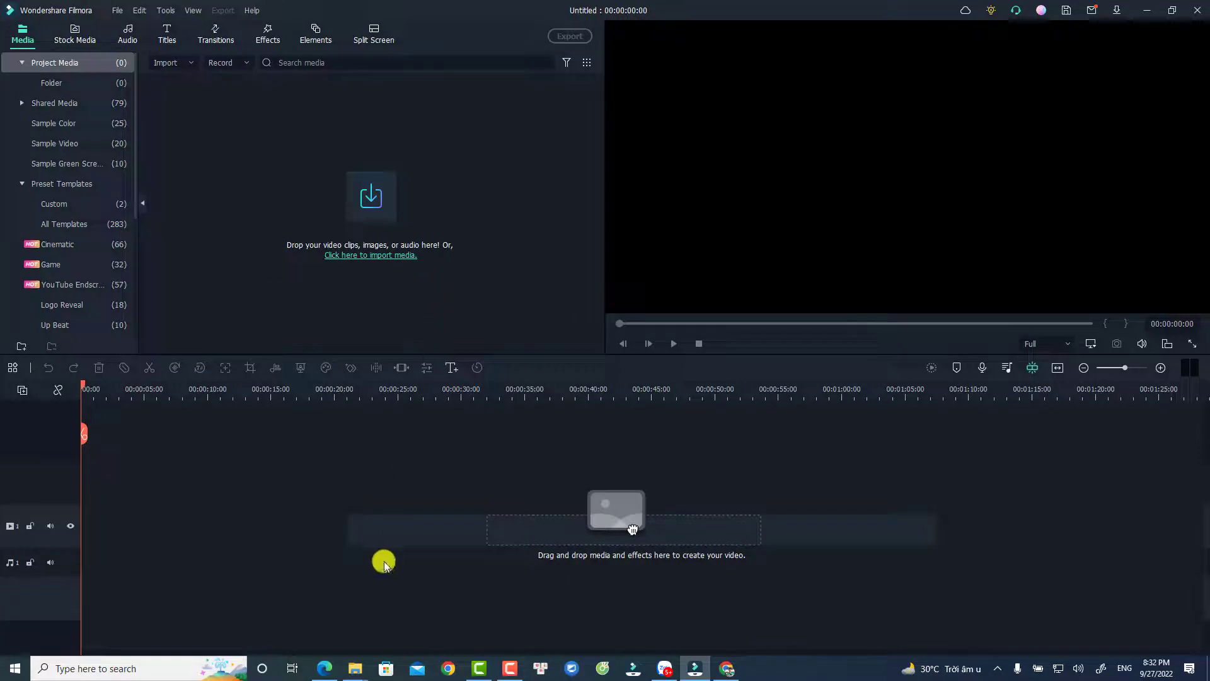
Import overlay clips 2, 3 and 4 from the MOV Overlays folder in File Explorer into Filmora's project media
mouse_move(355, 667)
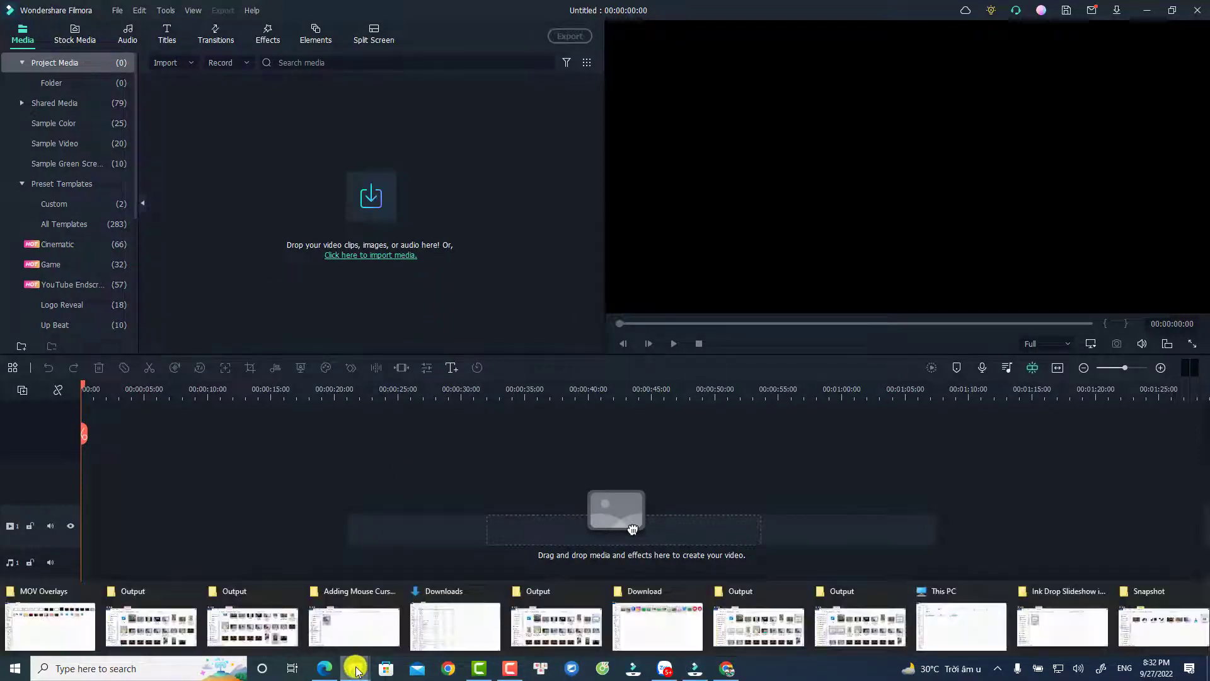
left_click(39, 624)
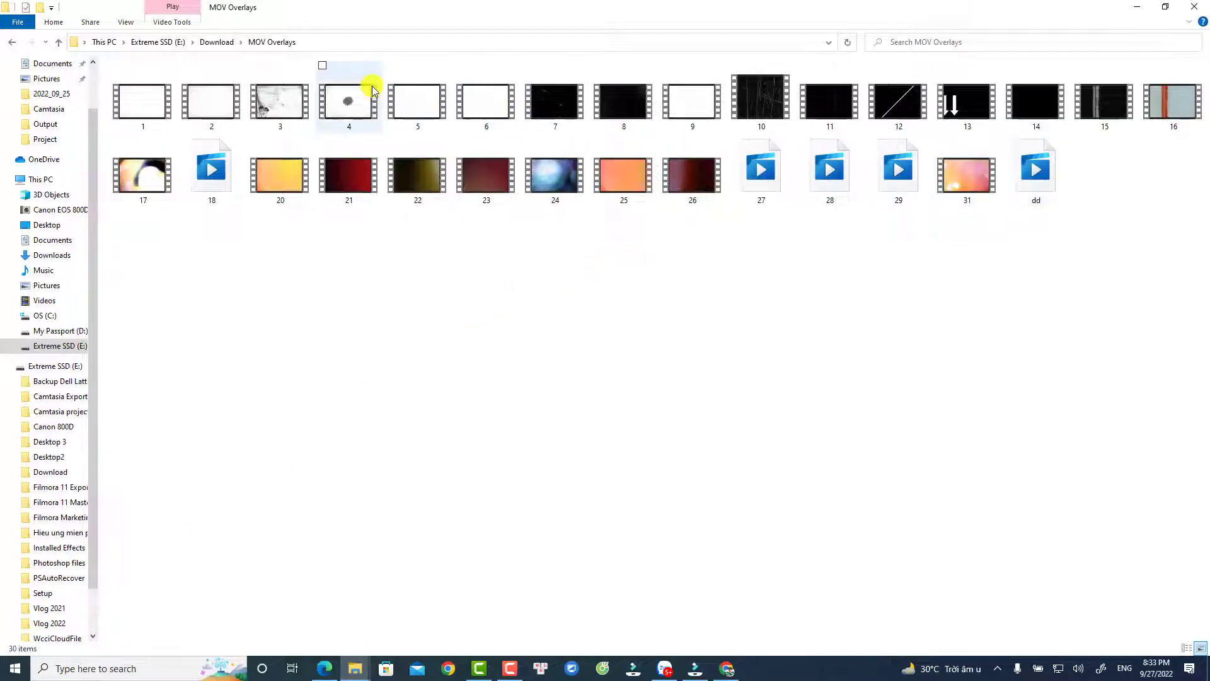
left_click(347, 103)
left_click(283, 104, "ctrl")
left_click(214, 104, "ctrl")
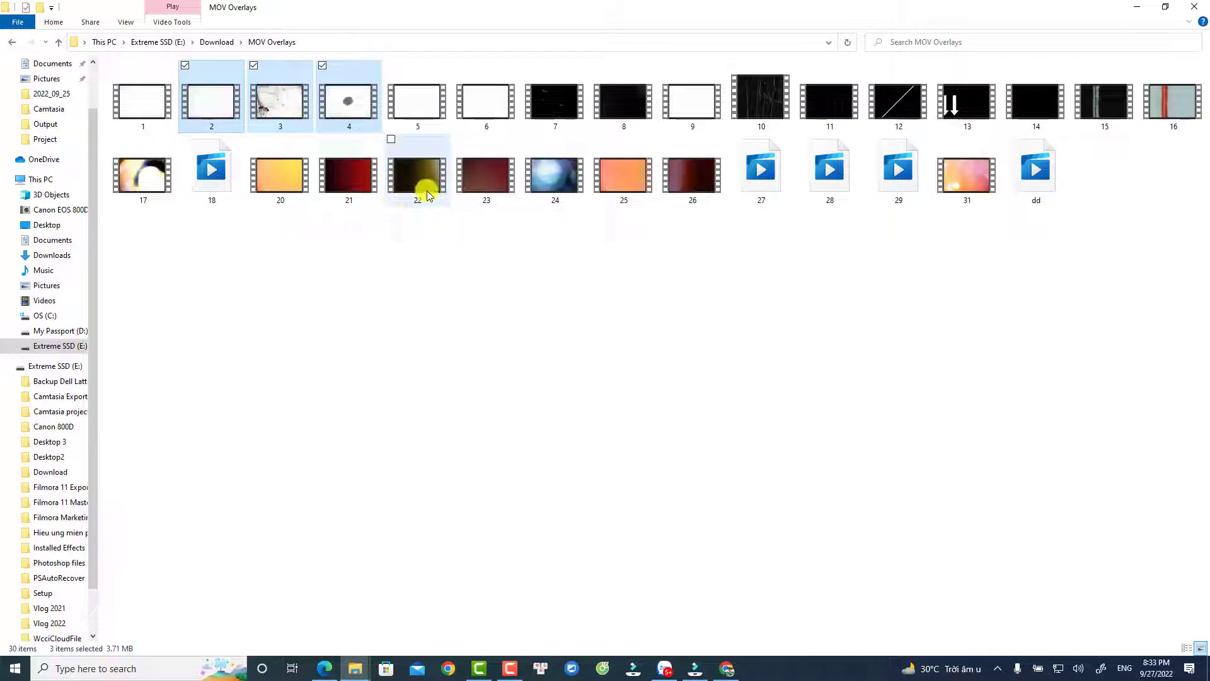
left_click_drag(363, 121, 406, 190)
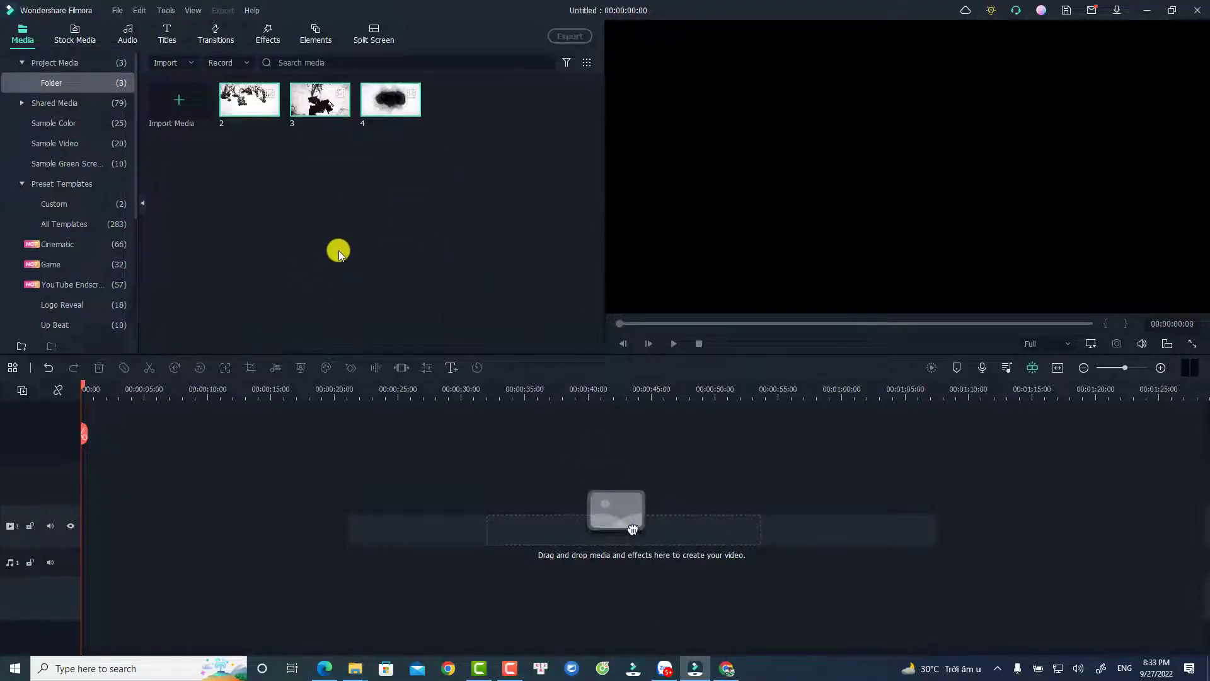
Import the seven JPG photos from 2F7A5432 through 2F7A5047 in the Downloads folder into the project media
double_click(333, 197)
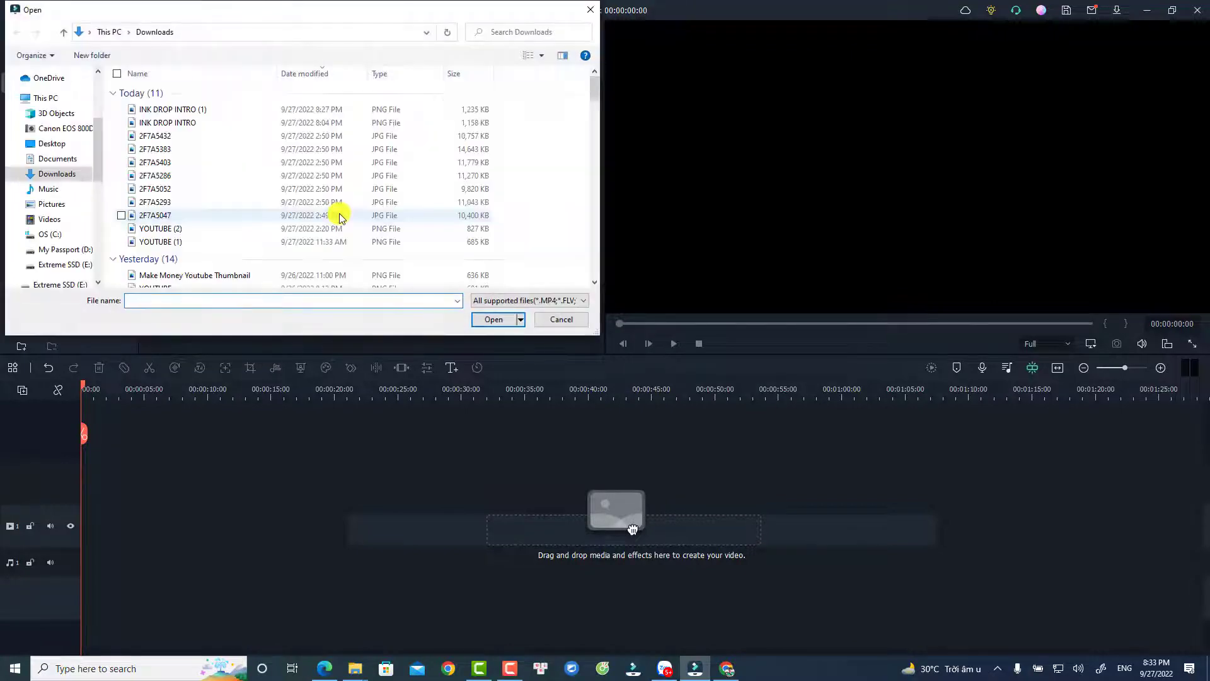
left_click(154, 136)
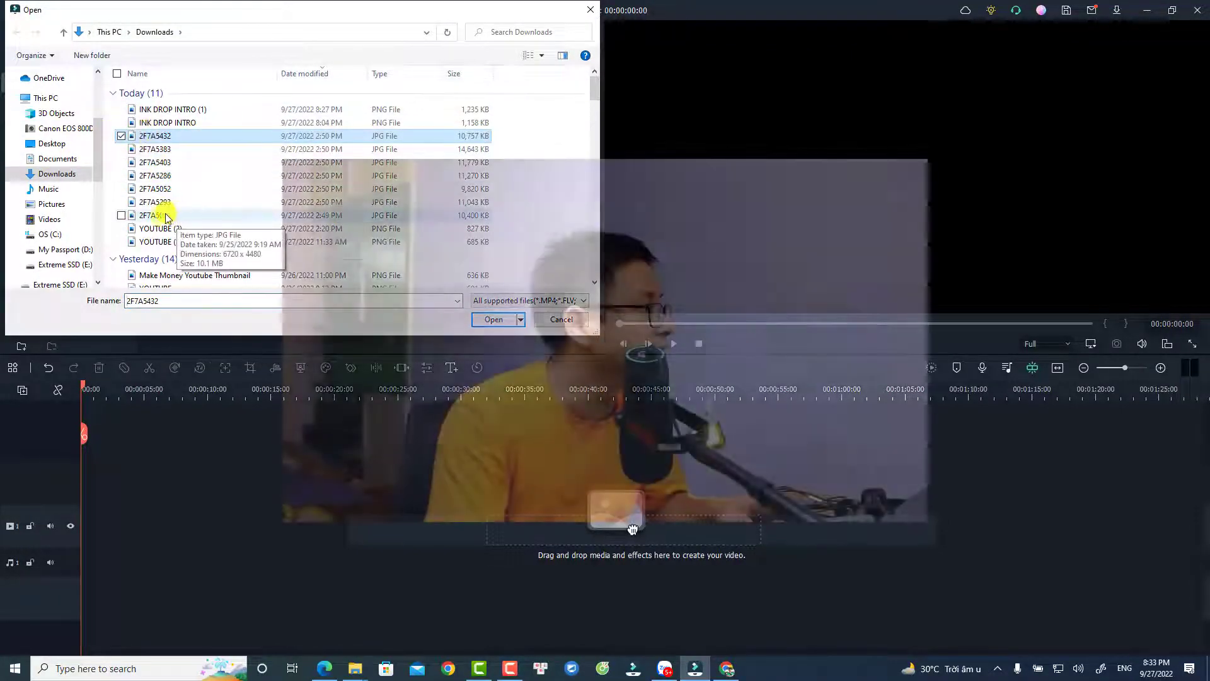
left_click(166, 216, "shift")
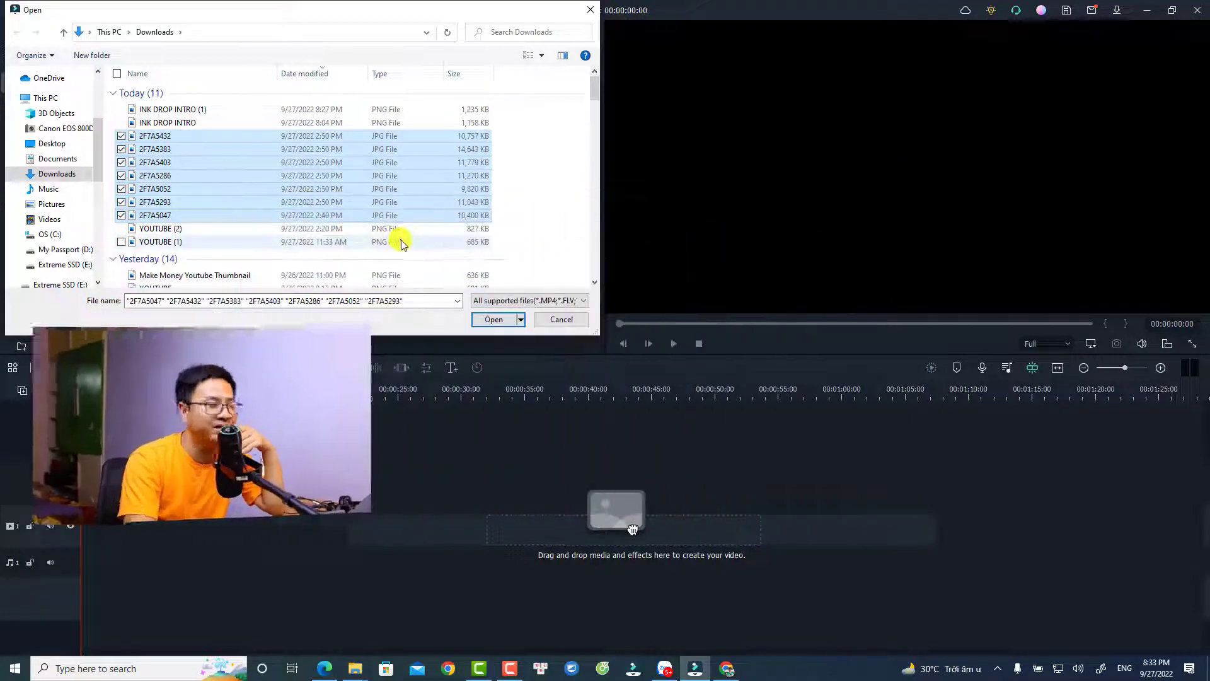
left_click(494, 319)
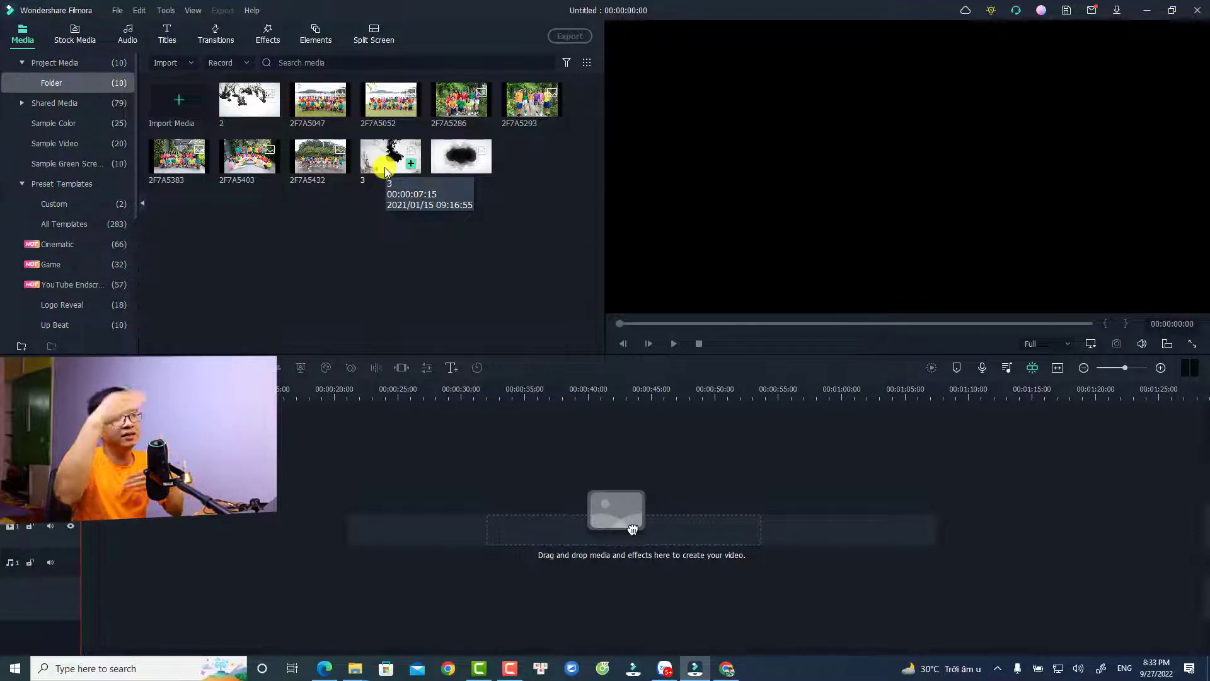
In the editing preferences, check the default photo duration and set Photo Placement to Pan & Zoom
left_click(118, 11)
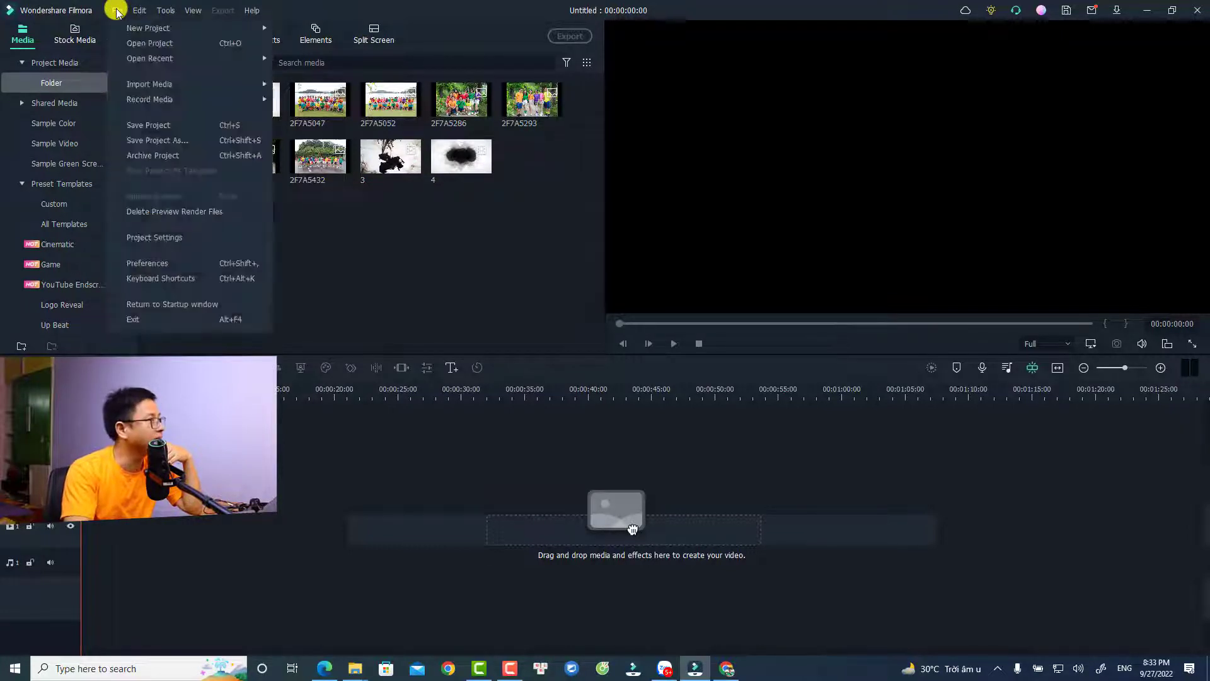
left_click(153, 270)
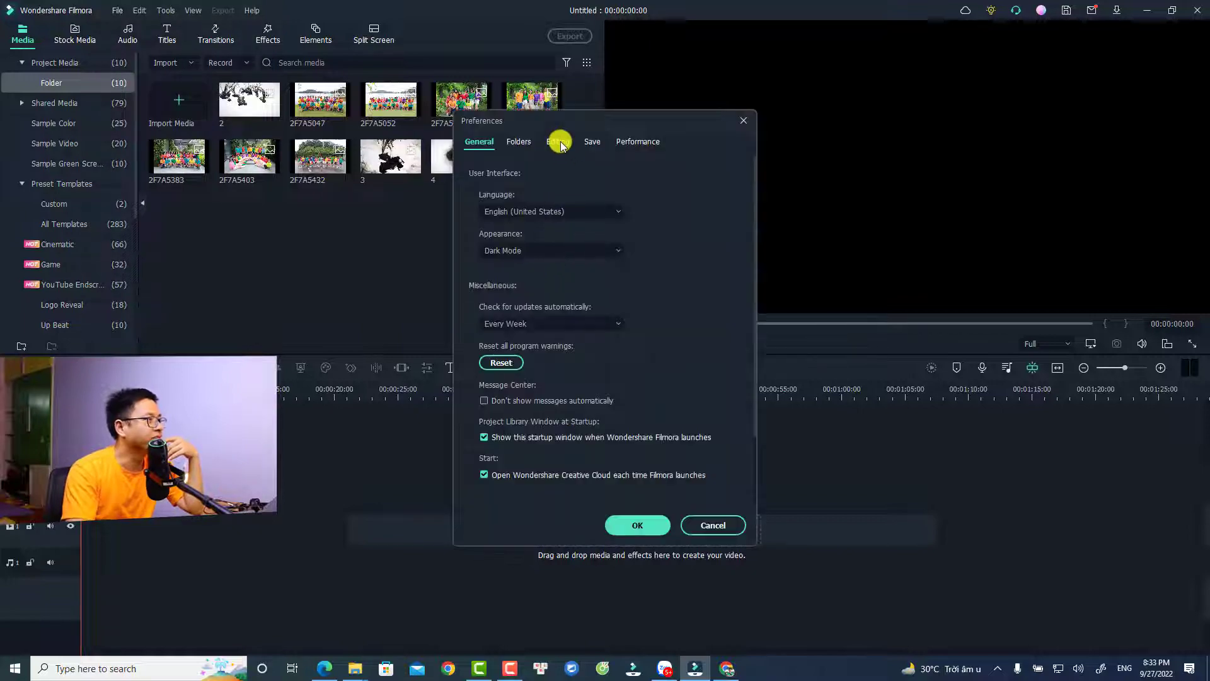
left_click(559, 142)
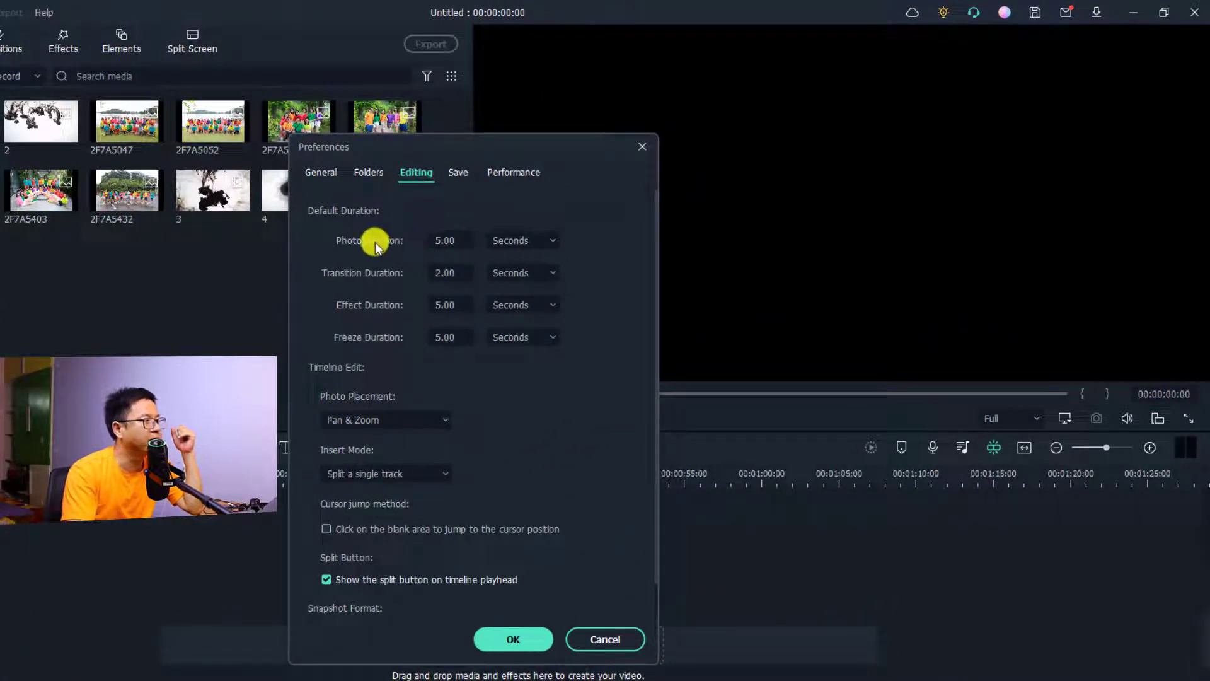
left_click(467, 239)
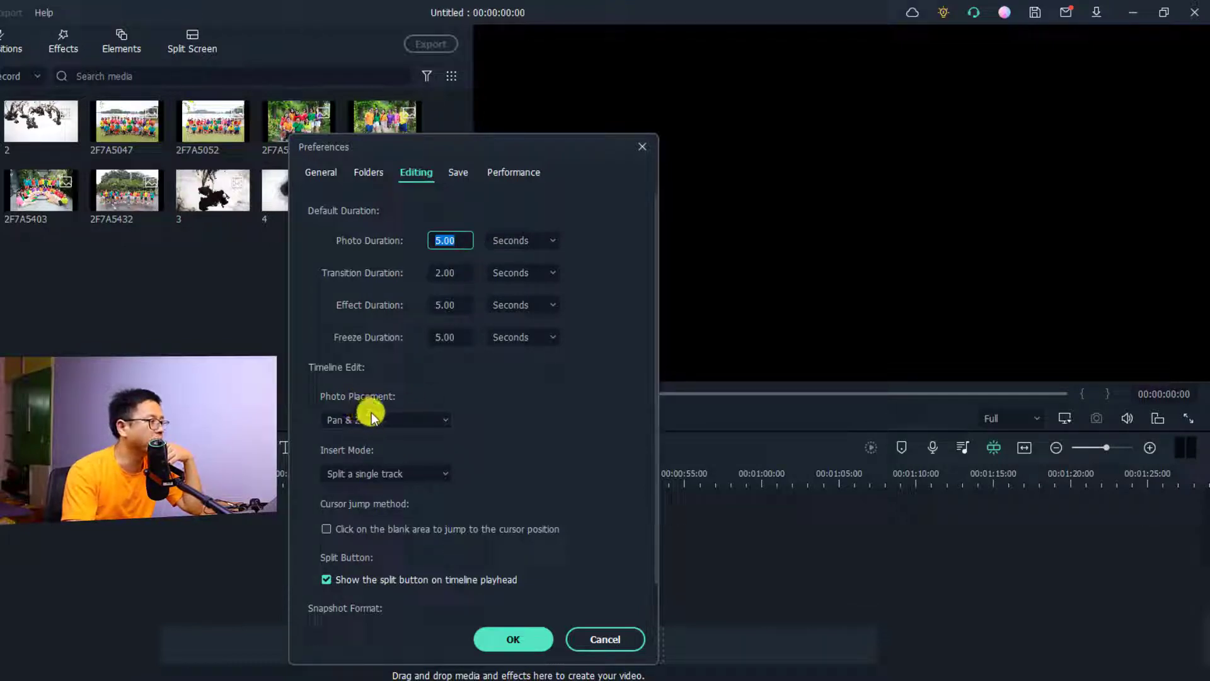
left_click(439, 418)
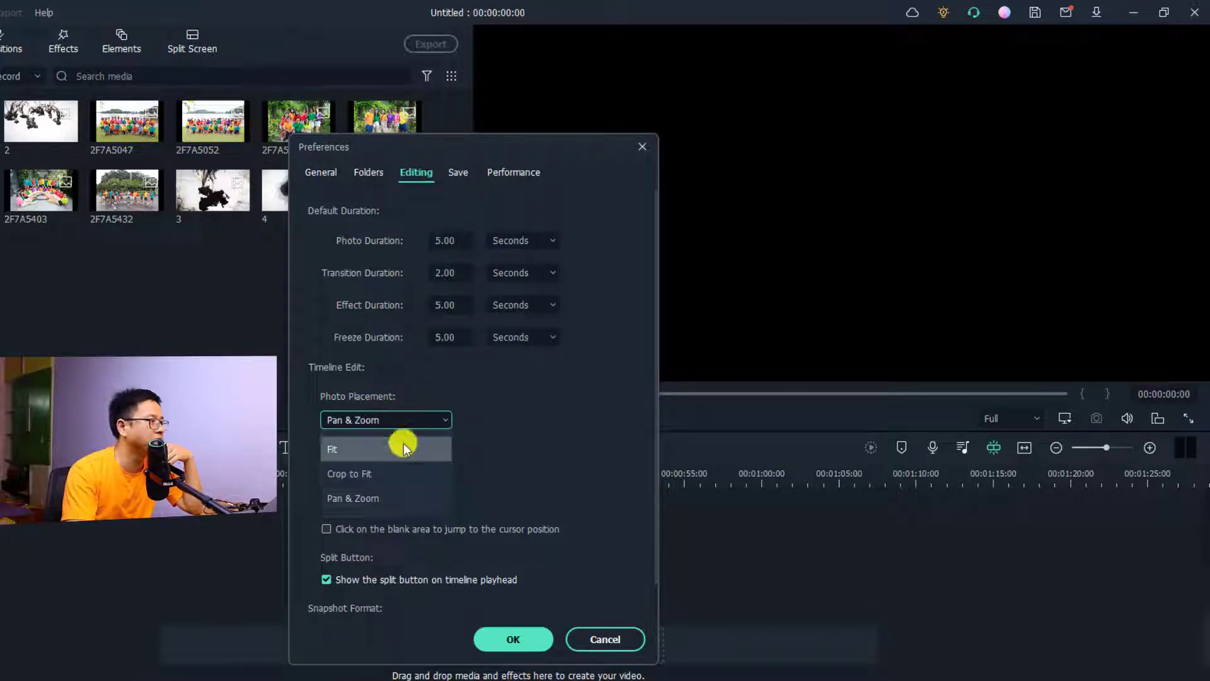
left_click(359, 500)
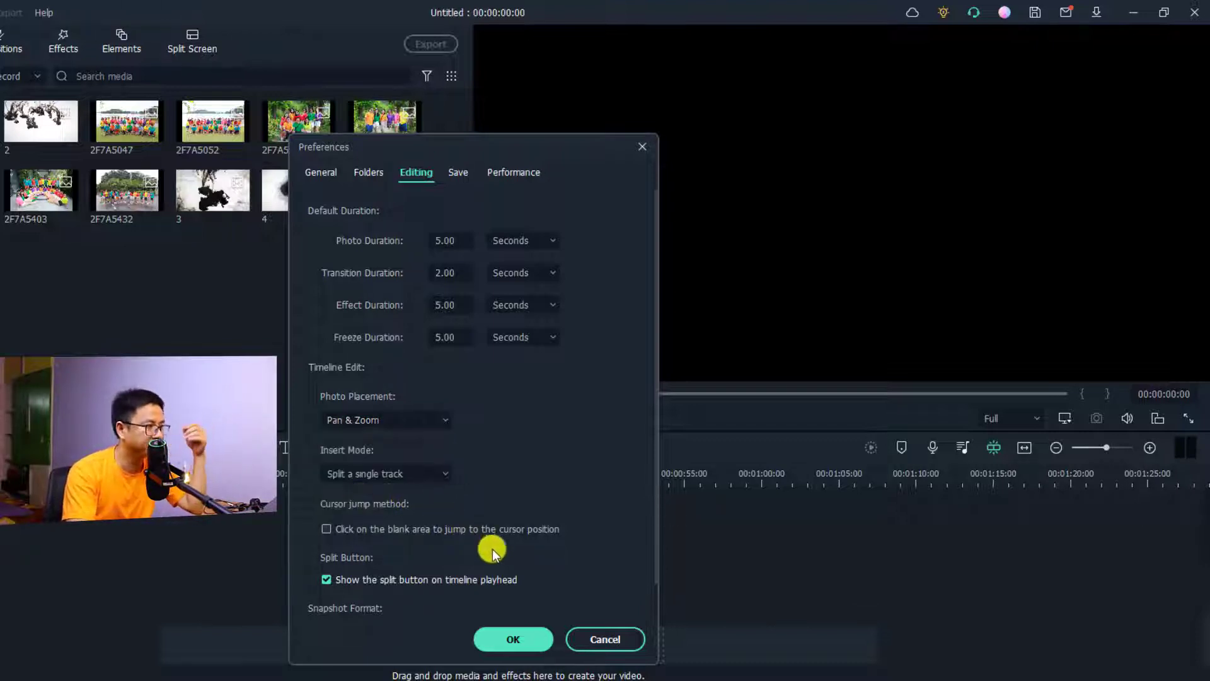
left_click(503, 637)
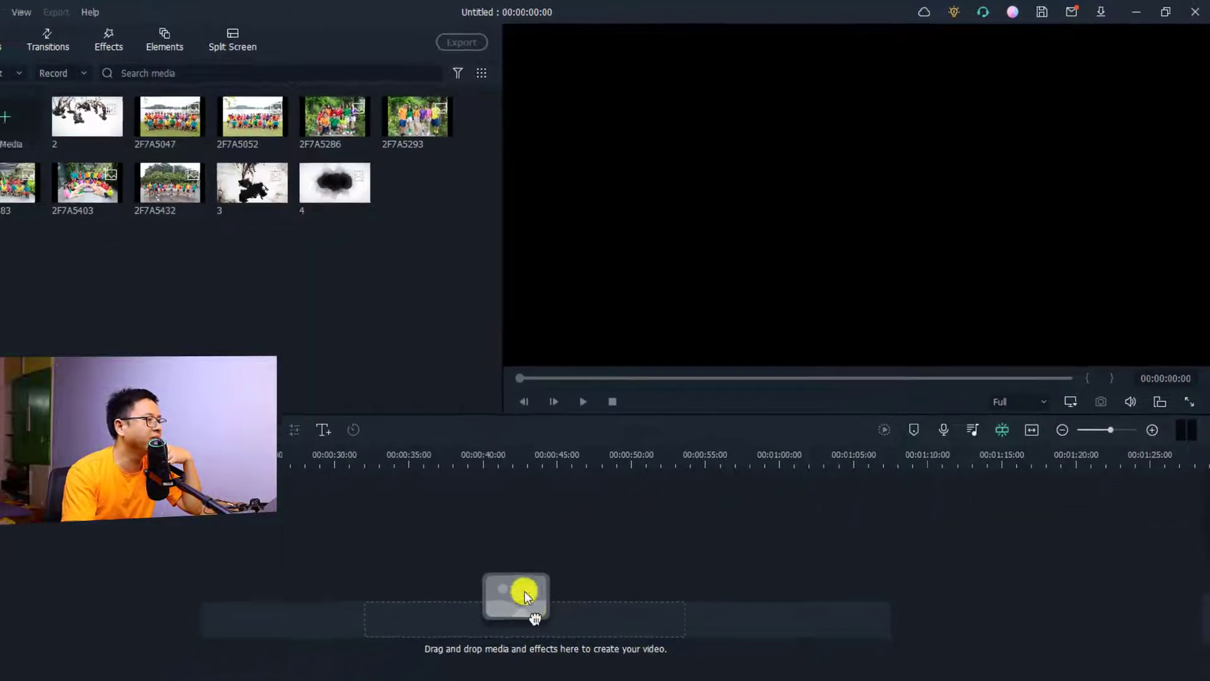
Place all seven imported photos in sequence at the start of video track 1 and fit the timeline to them
left_click(521, 102)
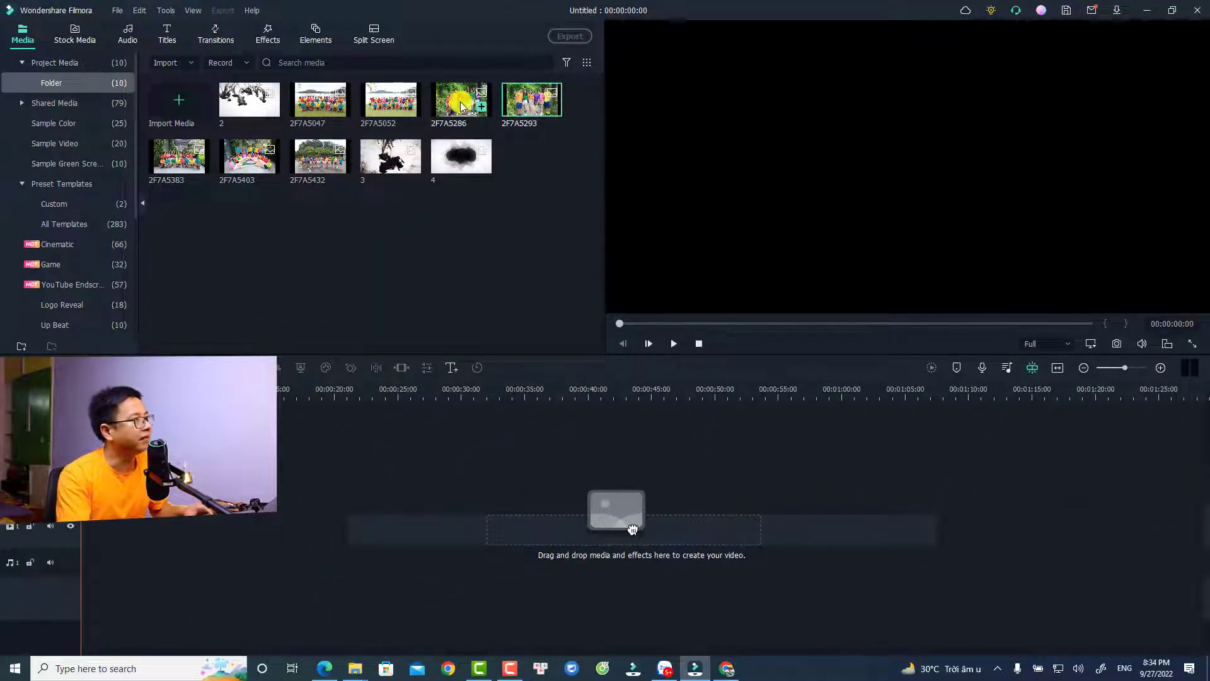
left_click(452, 101, "ctrl")
left_click(392, 111, "ctrl")
left_click(317, 107, "ctrl")
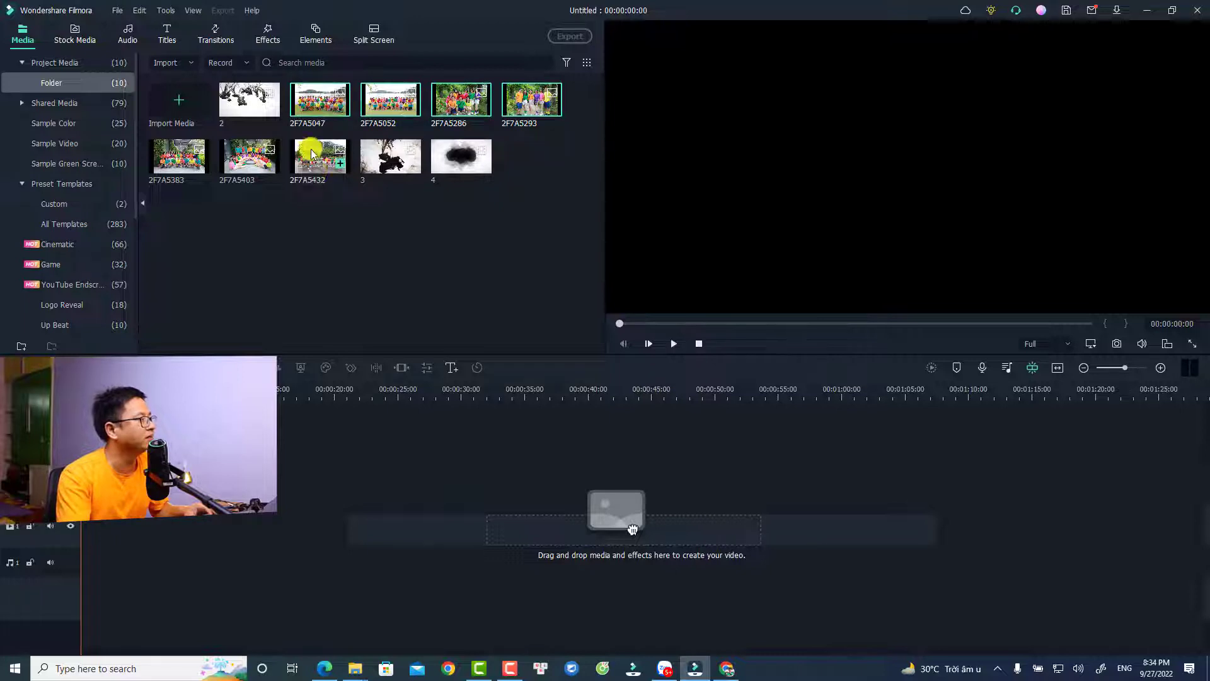
key("space")
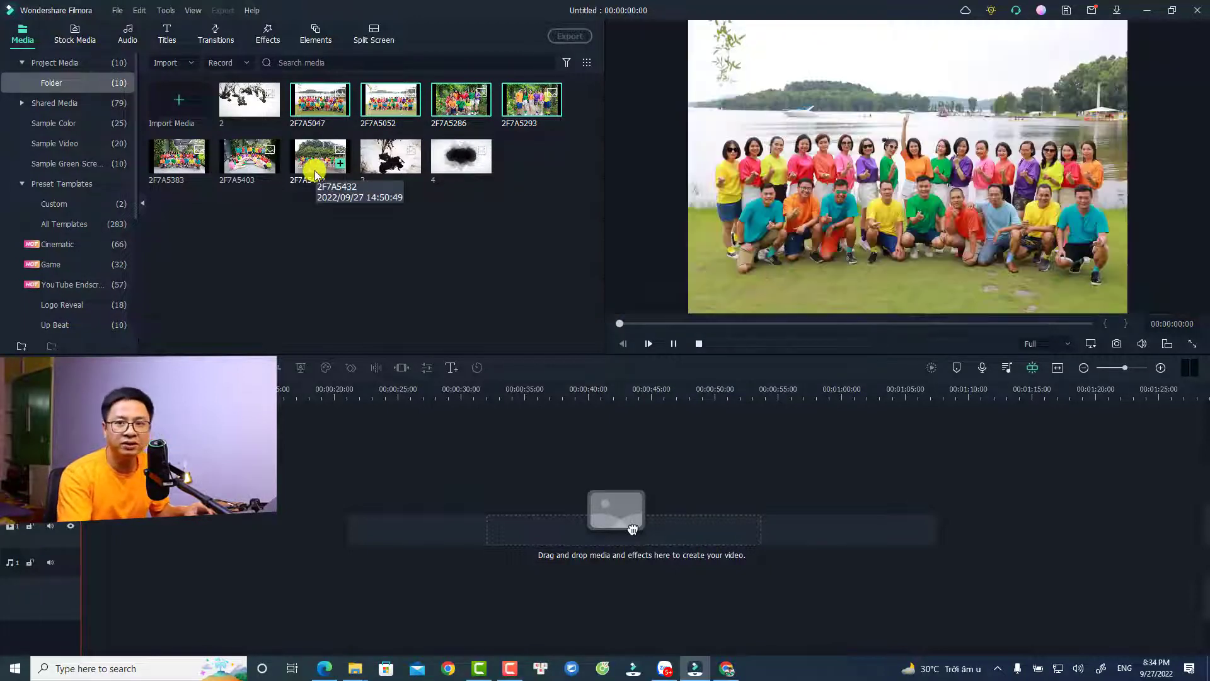
left_click(314, 170, "ctrl")
left_click(249, 161, "ctrl")
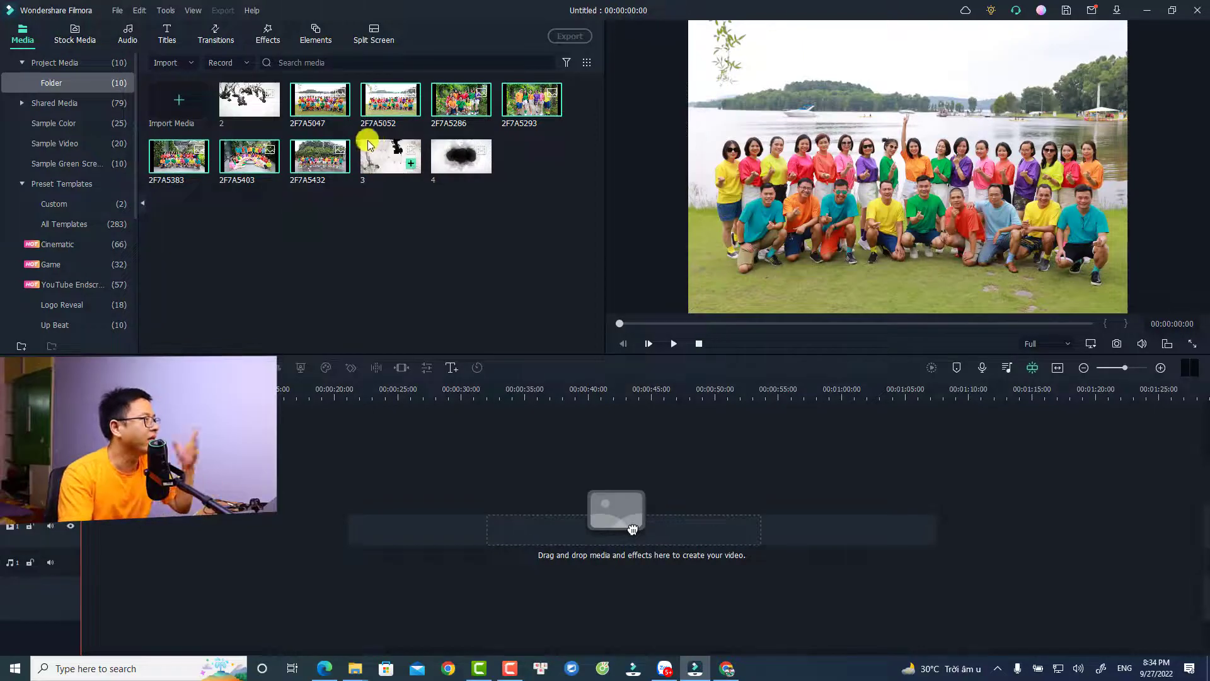
left_click_drag(319, 171, 68, 548)
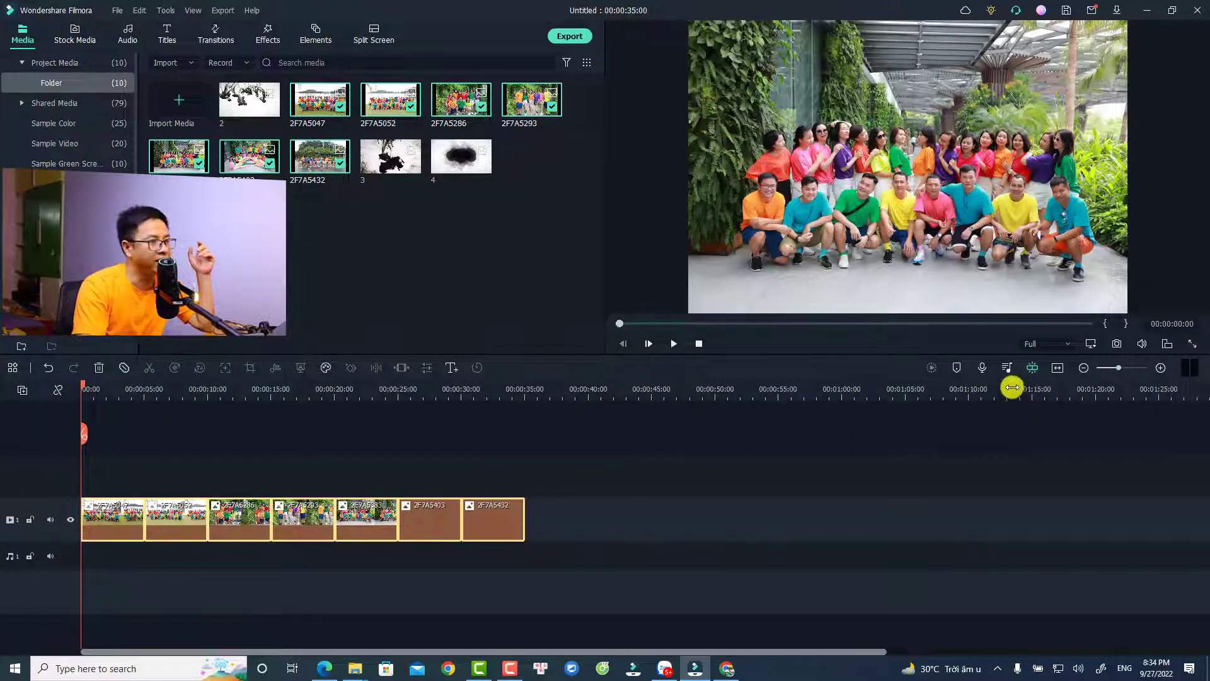
left_click(1058, 369)
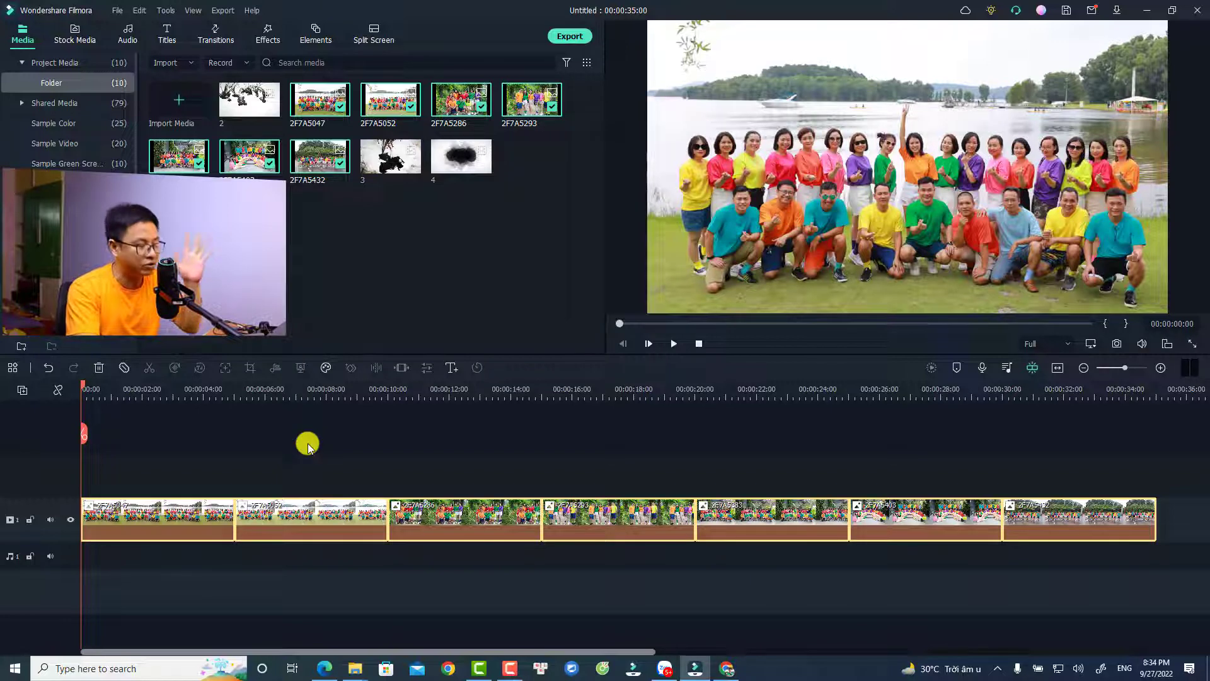
Play the start of the photo sequence to check the pan and zoom motion on the first two photos
key("space")
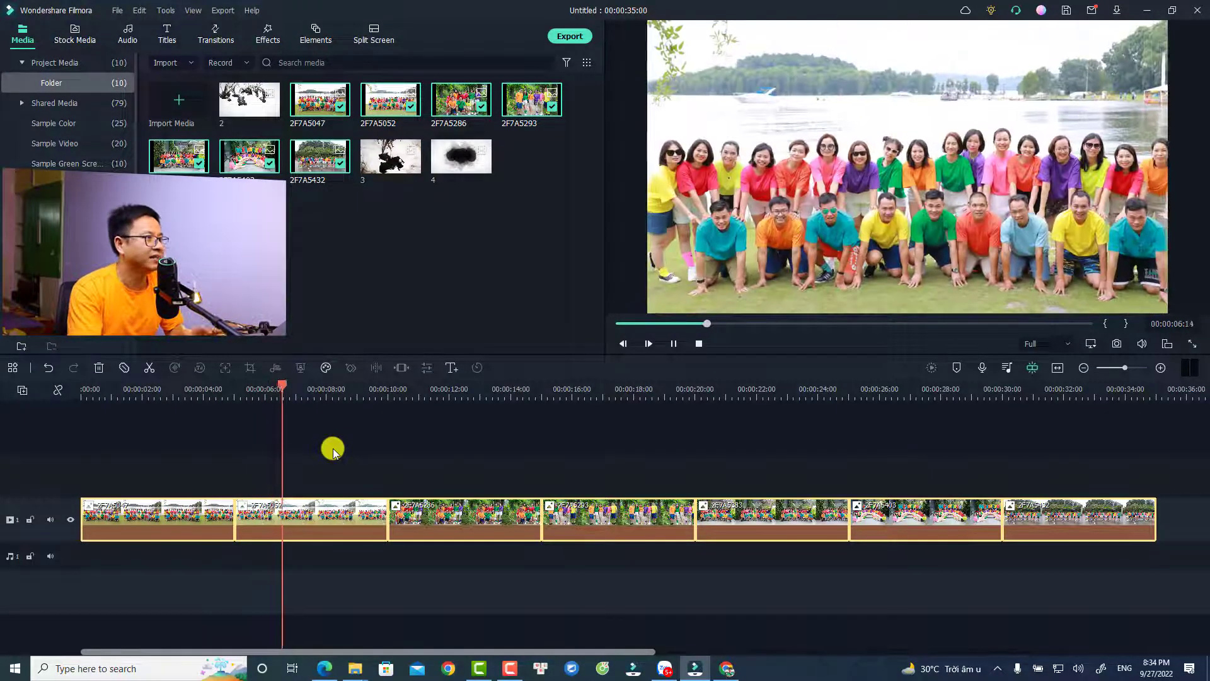
key("space")
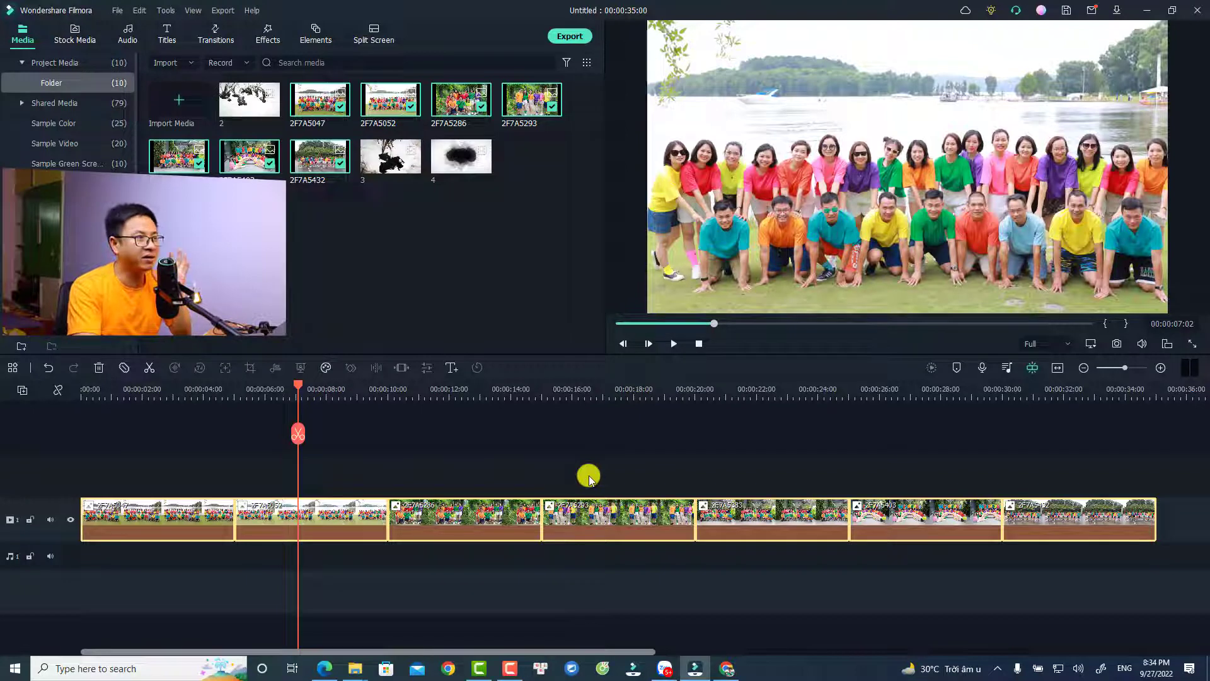
left_click_drag(1108, 470, 158, 584)
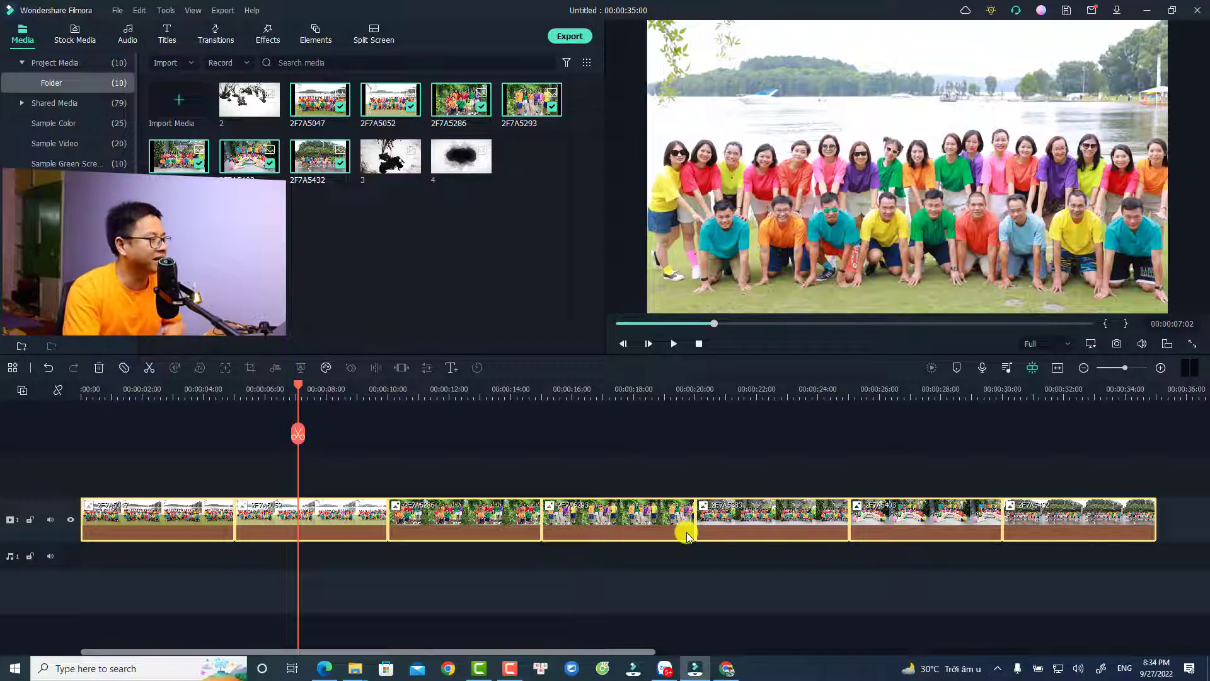
left_click_drag(1082, 451, 1042, 498)
left_click_drag(556, 575, 119, 572)
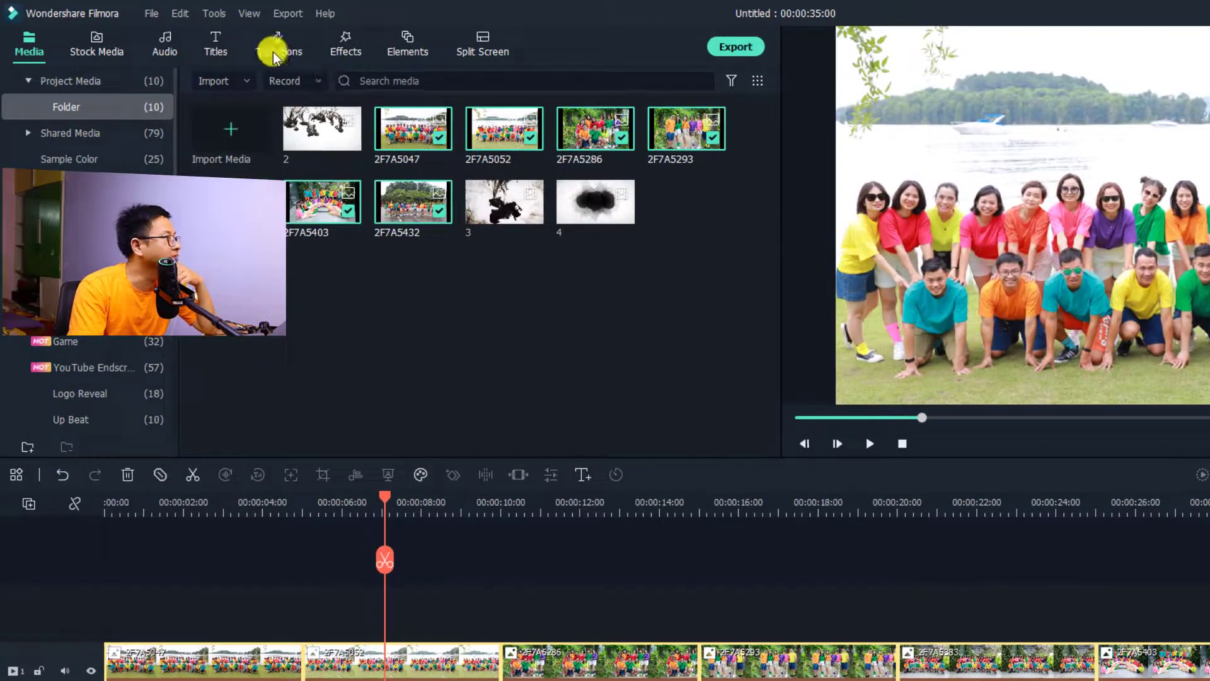
Apply the Dissolve transition to all seven selected photos on video track 1
left_click(211, 41)
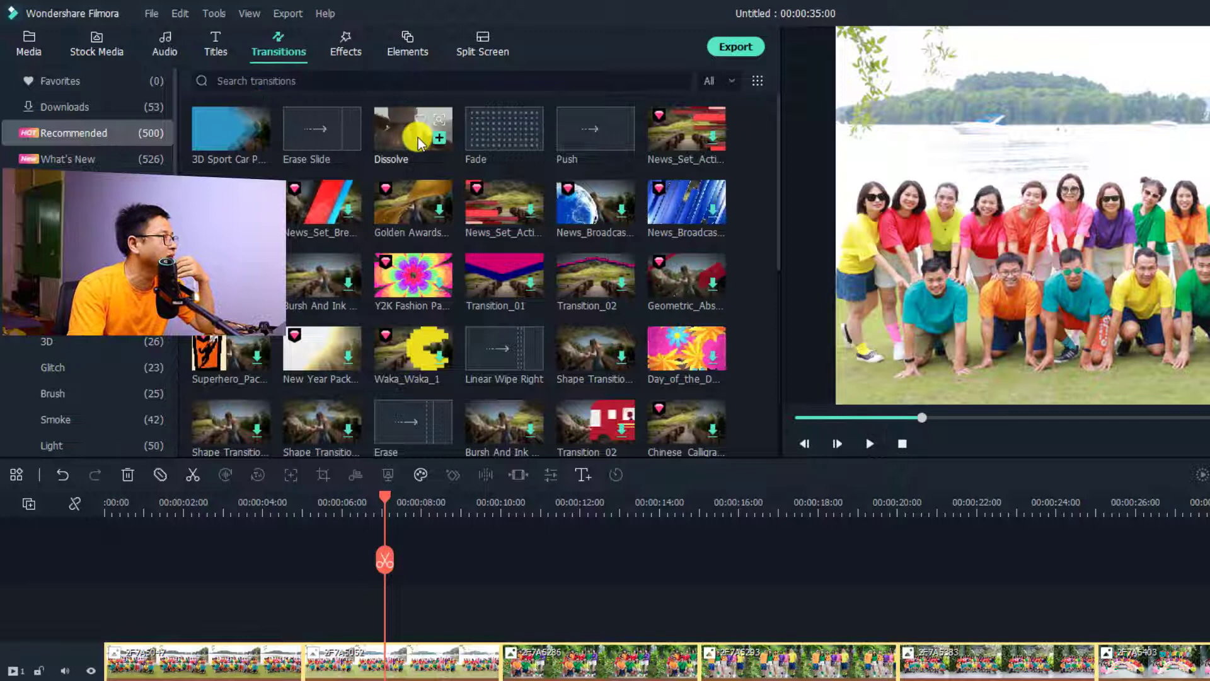
right_click(420, 142)
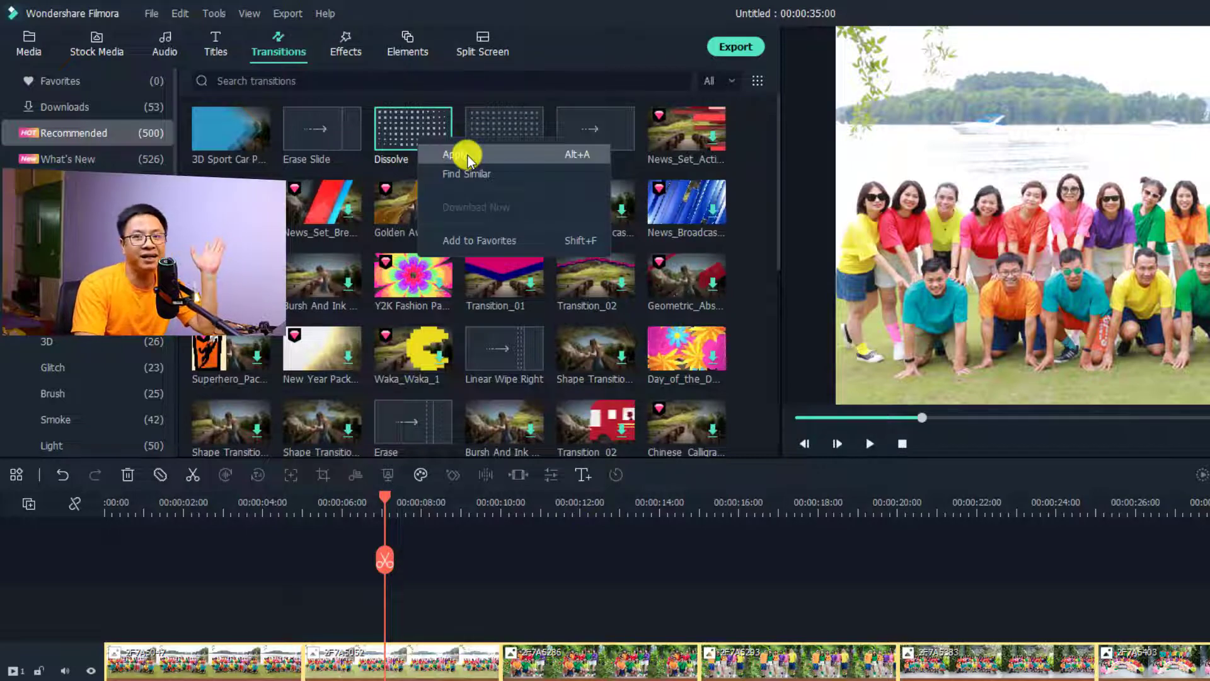
left_click(468, 157)
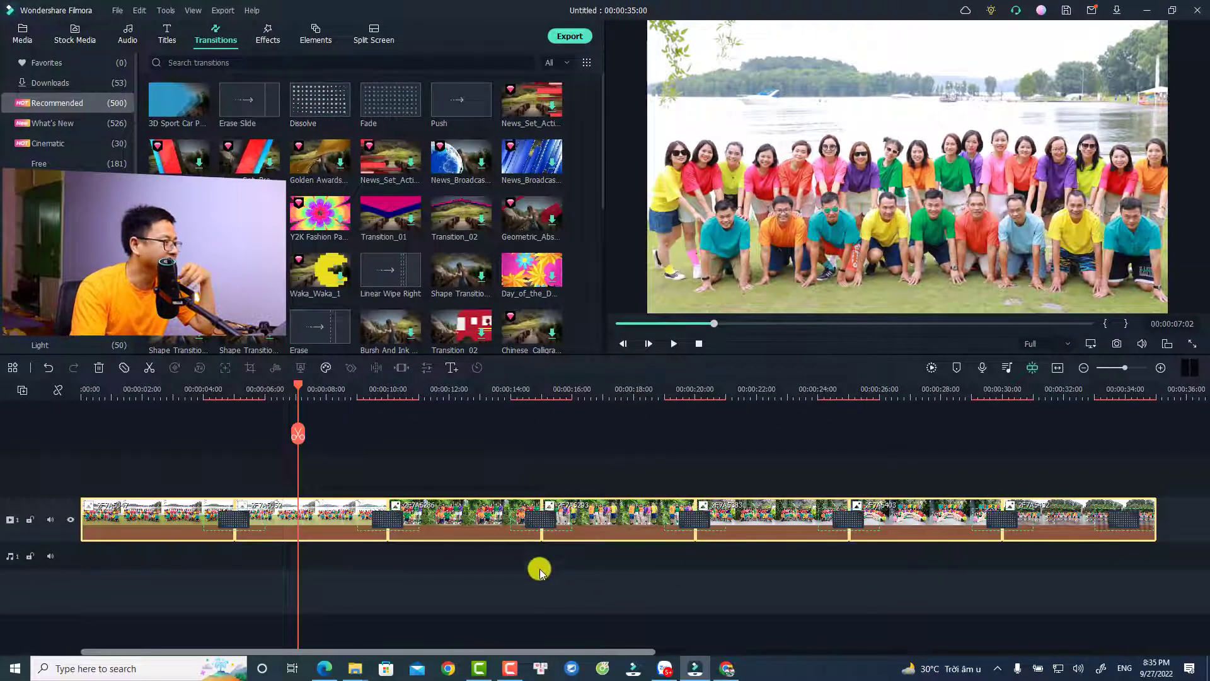
Play the timeline across the junction of the first two photos to check the Dissolve transition
left_click(186, 392)
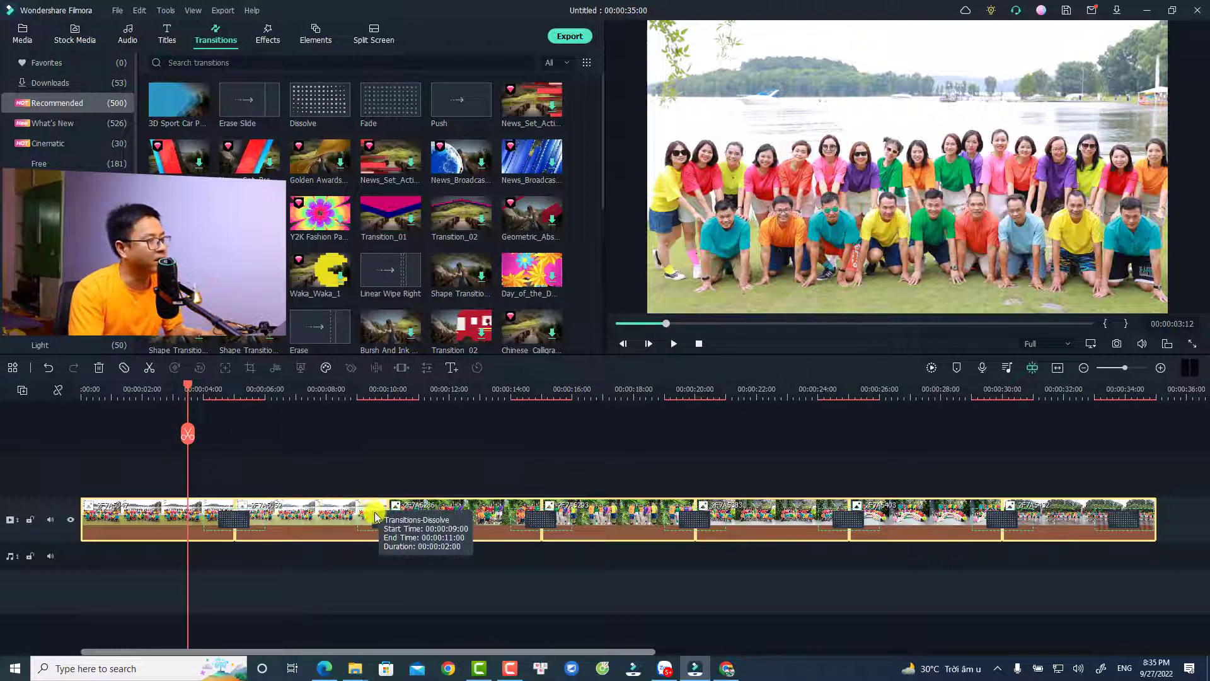
key("space")
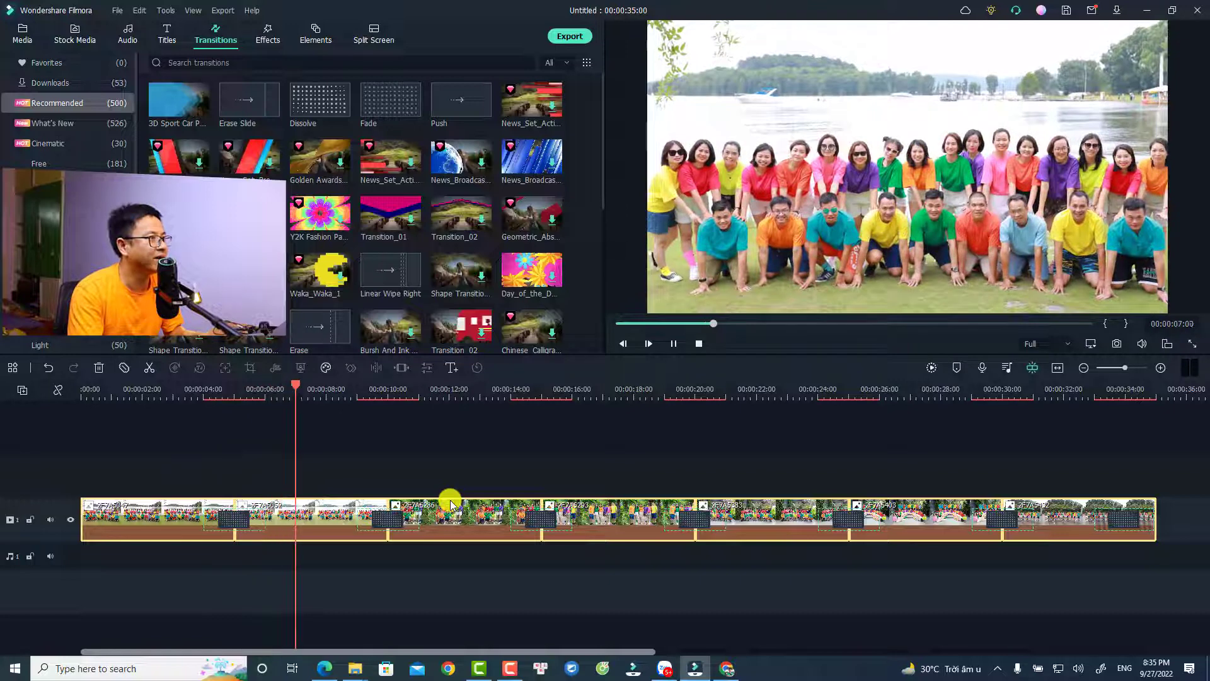
key("space")
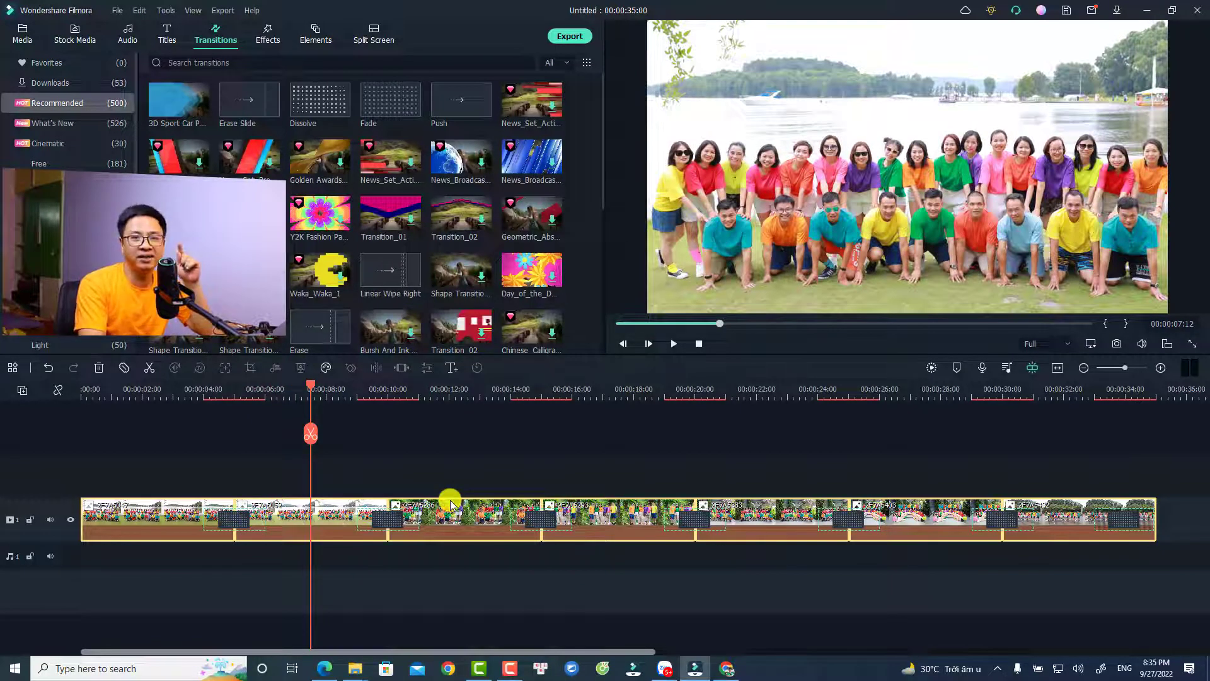
Place ink overlay clip 4 at the start of video track 2, keeping the project settings of 1920 x 1080 25fps
left_click(29, 36)
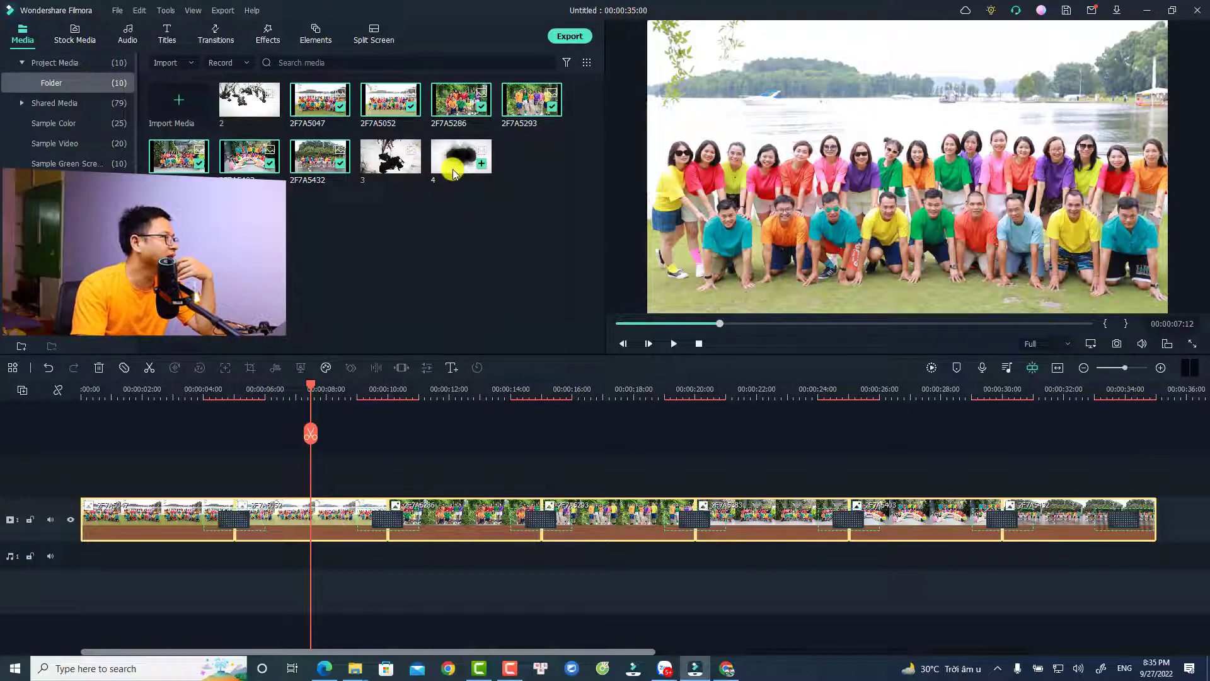
left_click_drag(454, 173, 95, 475)
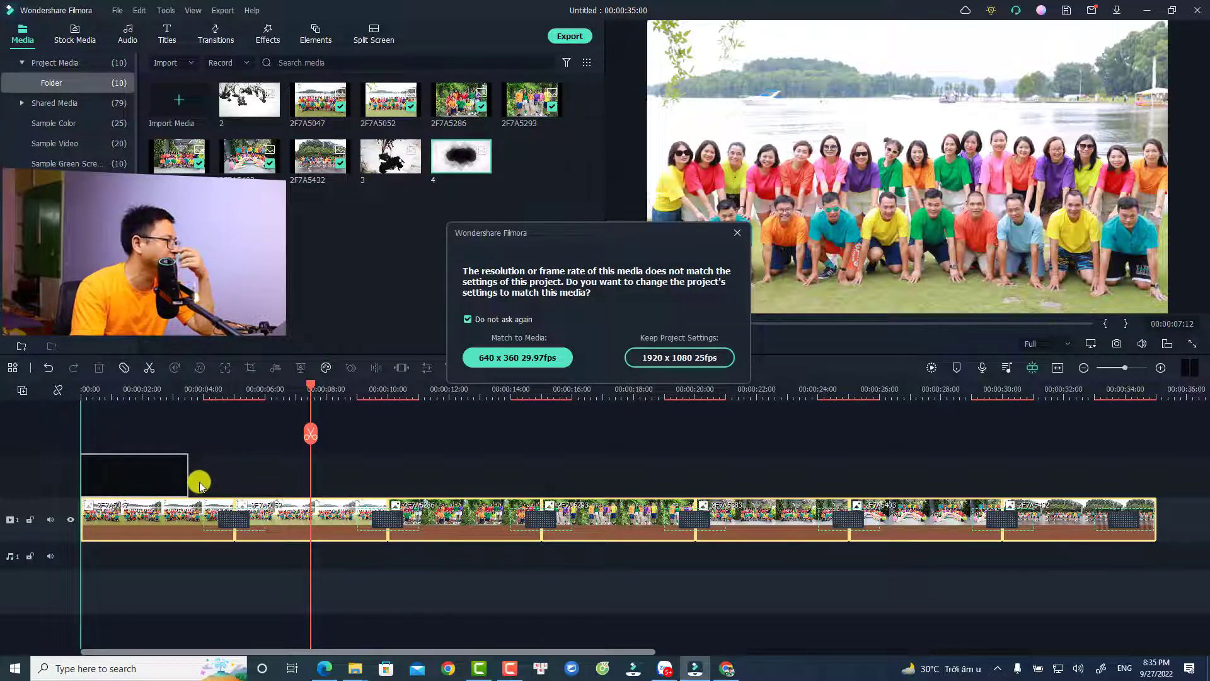
left_click(679, 358)
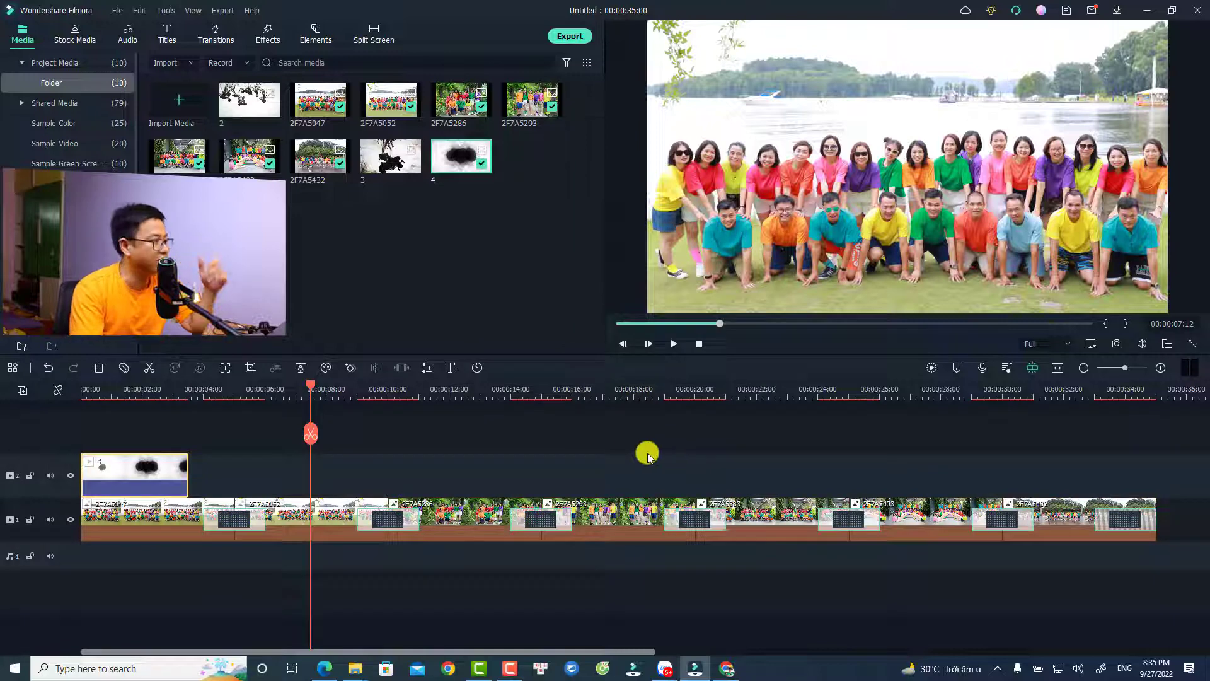
Slow the overlay clip to 0.70x by stretching it to the end of the first photo at 5 seconds
left_click(98, 389)
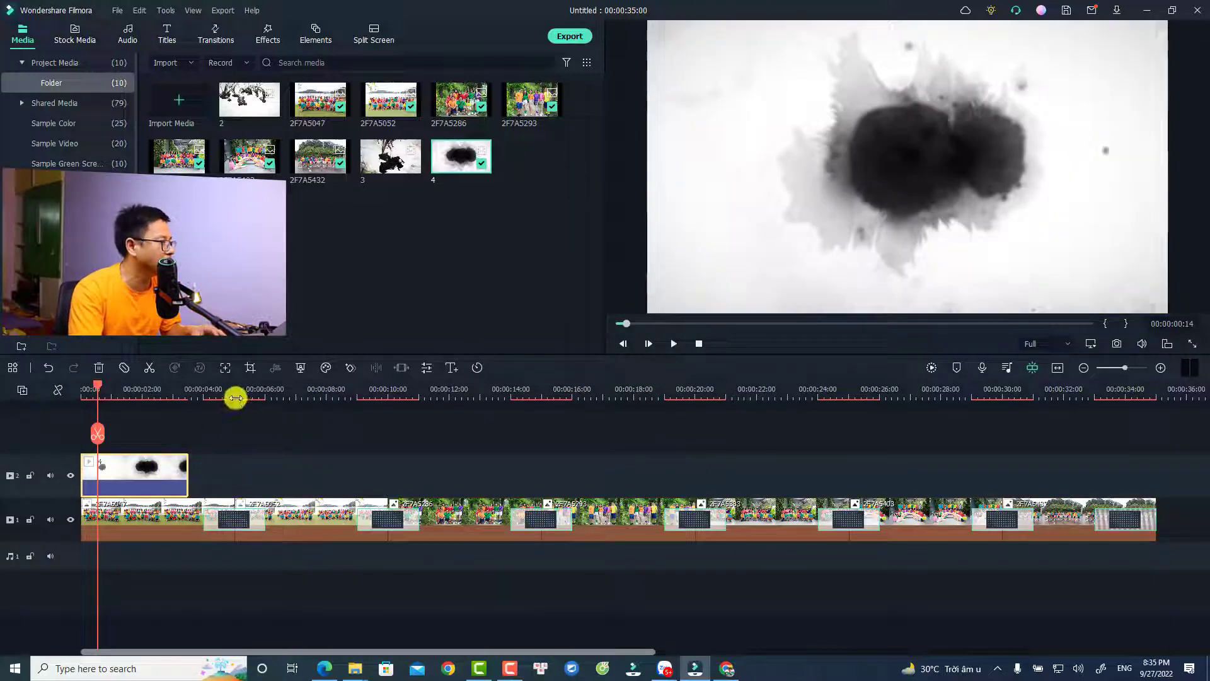
mouse_move(236, 397)
left_mouse_down()
mouse_move(225, 387)
mouse_move(162, 411)
left_mouse_up()
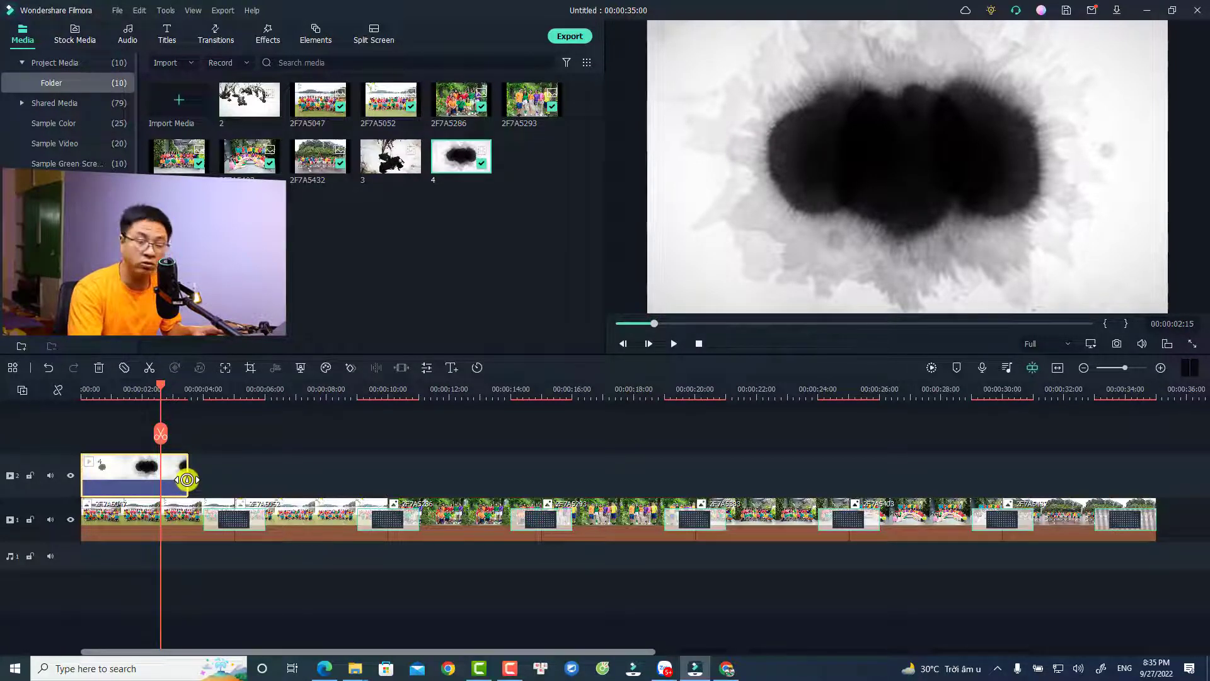
left_click_drag(187, 480, 235, 478)
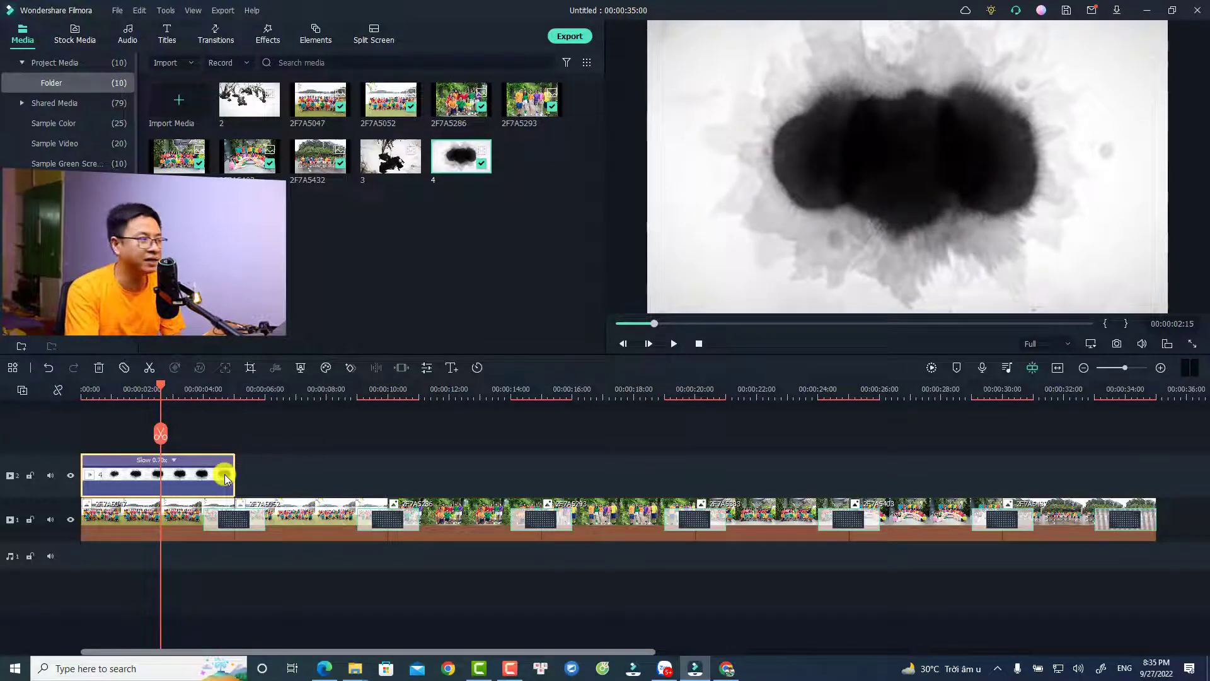
left_click(478, 367)
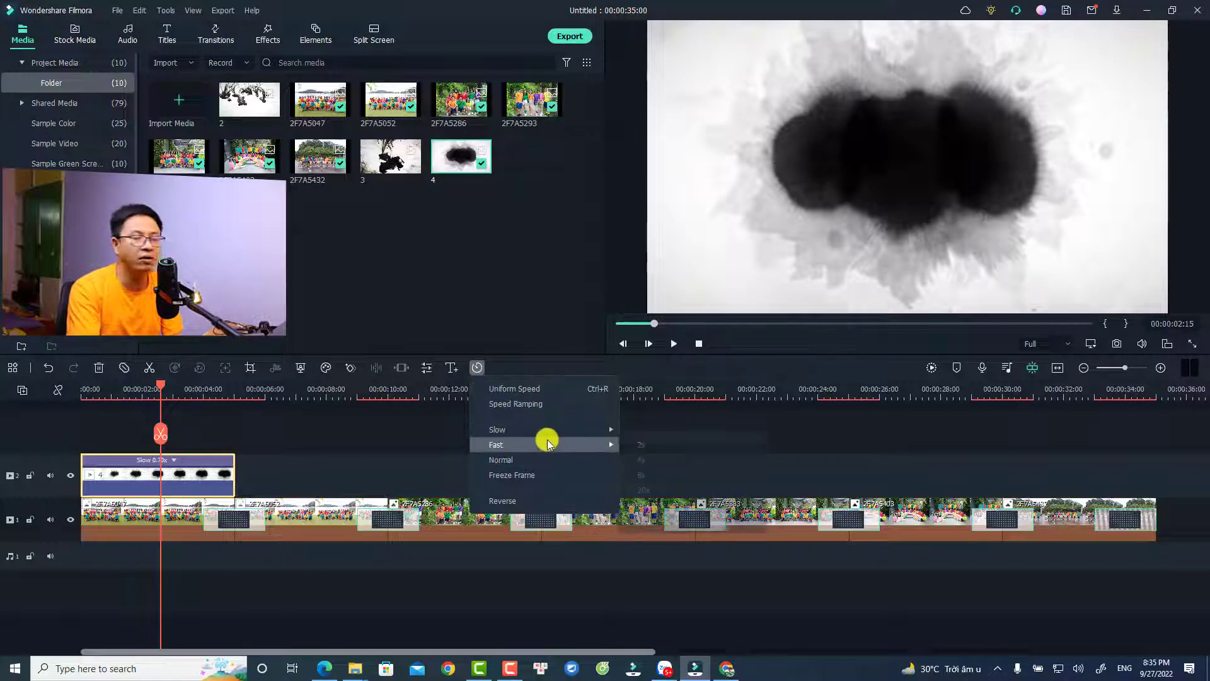
left_click(237, 434)
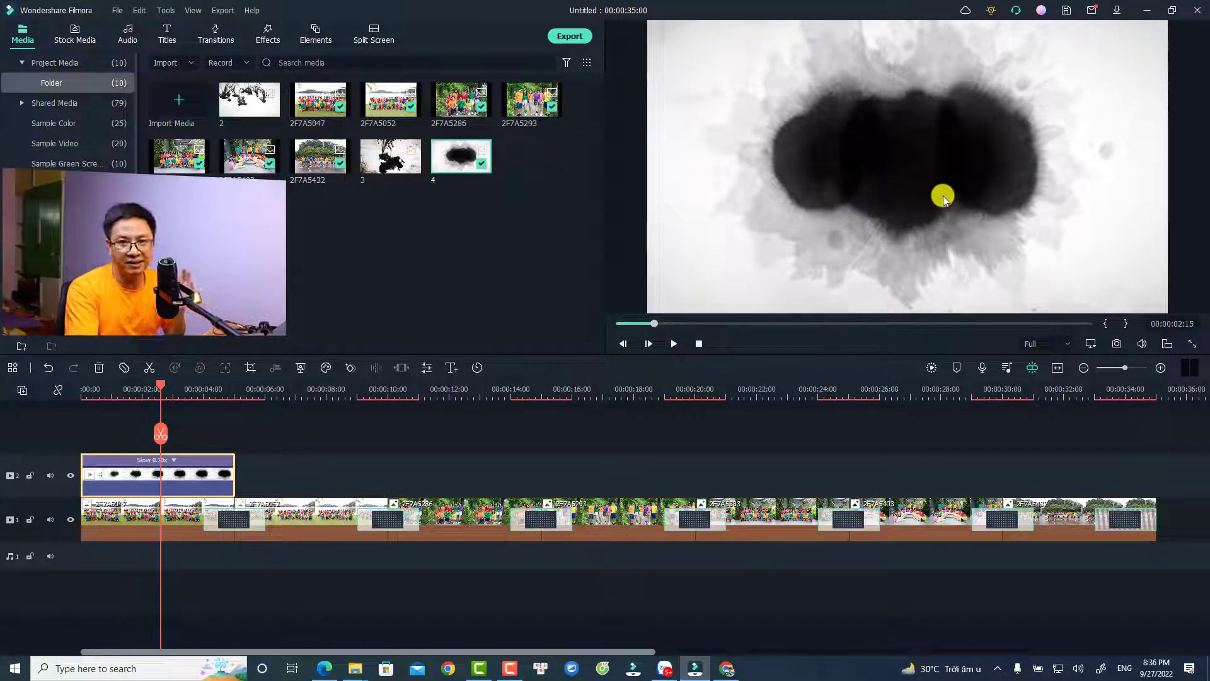
Set the overlay clip's blending mode to Screen with 100% opacity and accept the compositing settings
double_click(191, 479)
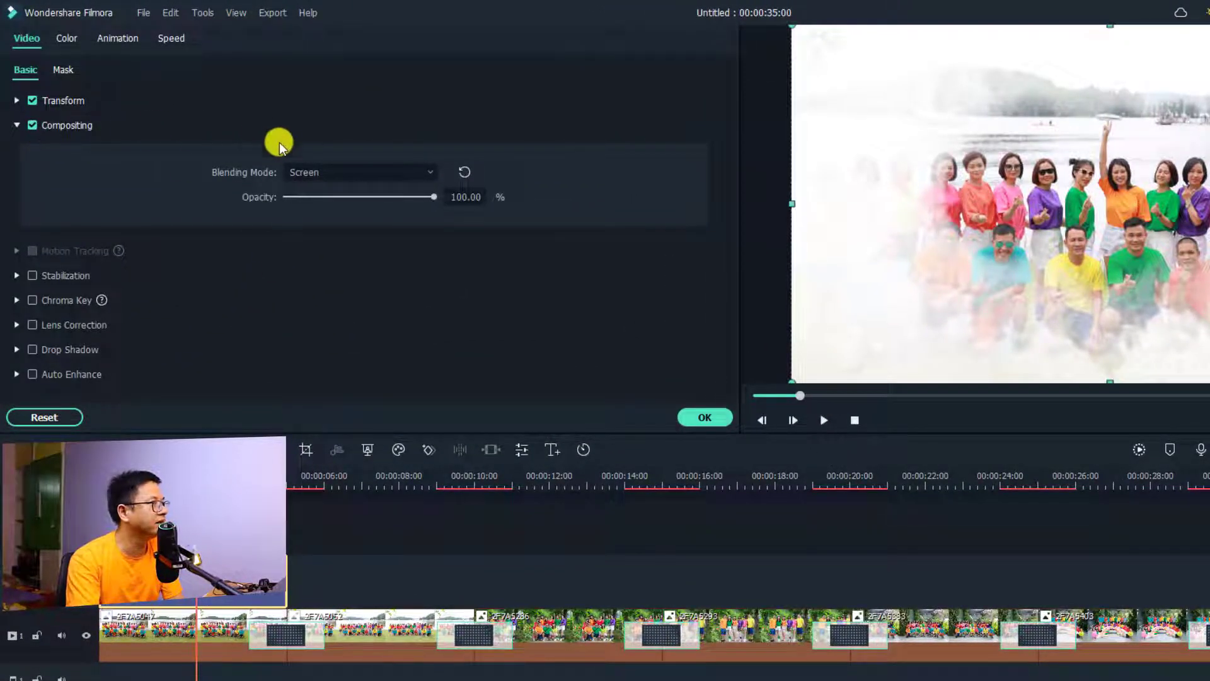
left_click(304, 171)
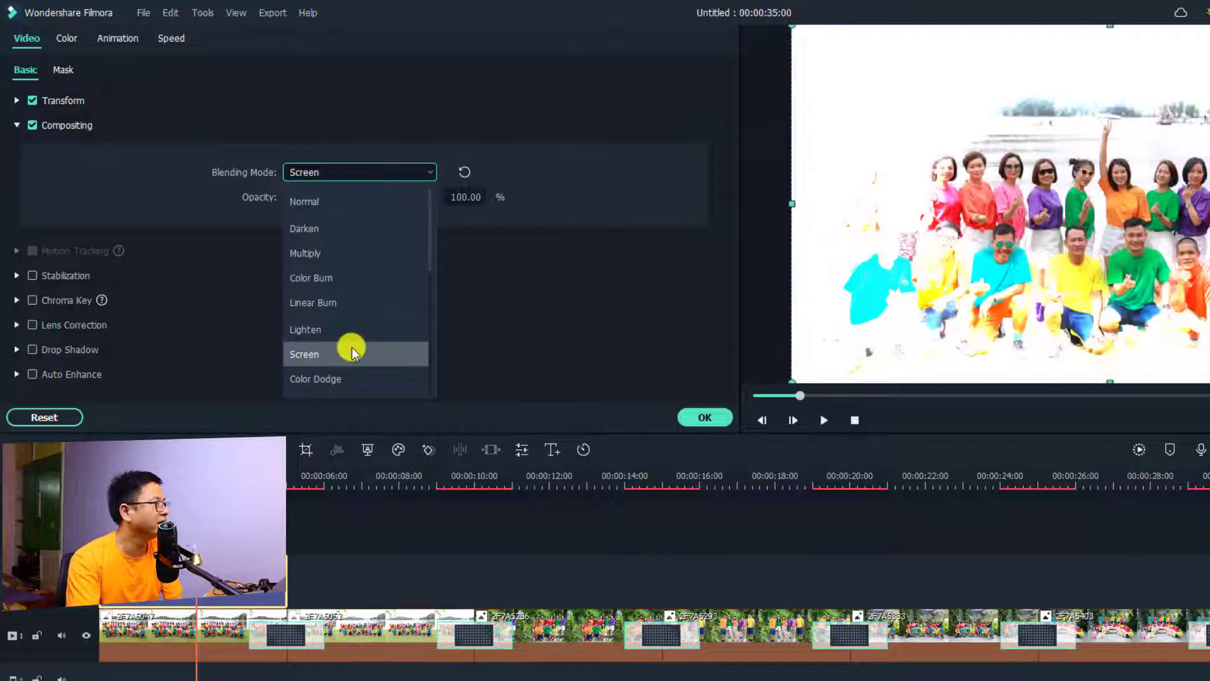
left_click(351, 353)
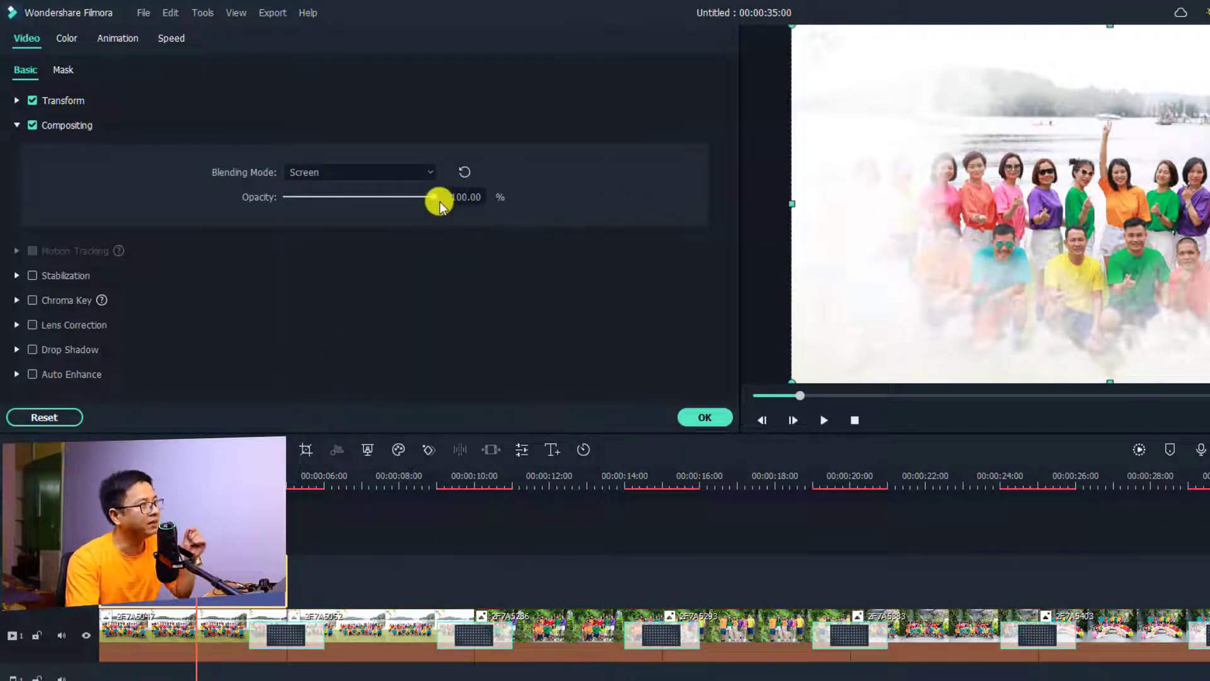
mouse_move(436, 196)
left_mouse_down()
mouse_move(373, 196)
mouse_move(452, 214)
left_mouse_up()
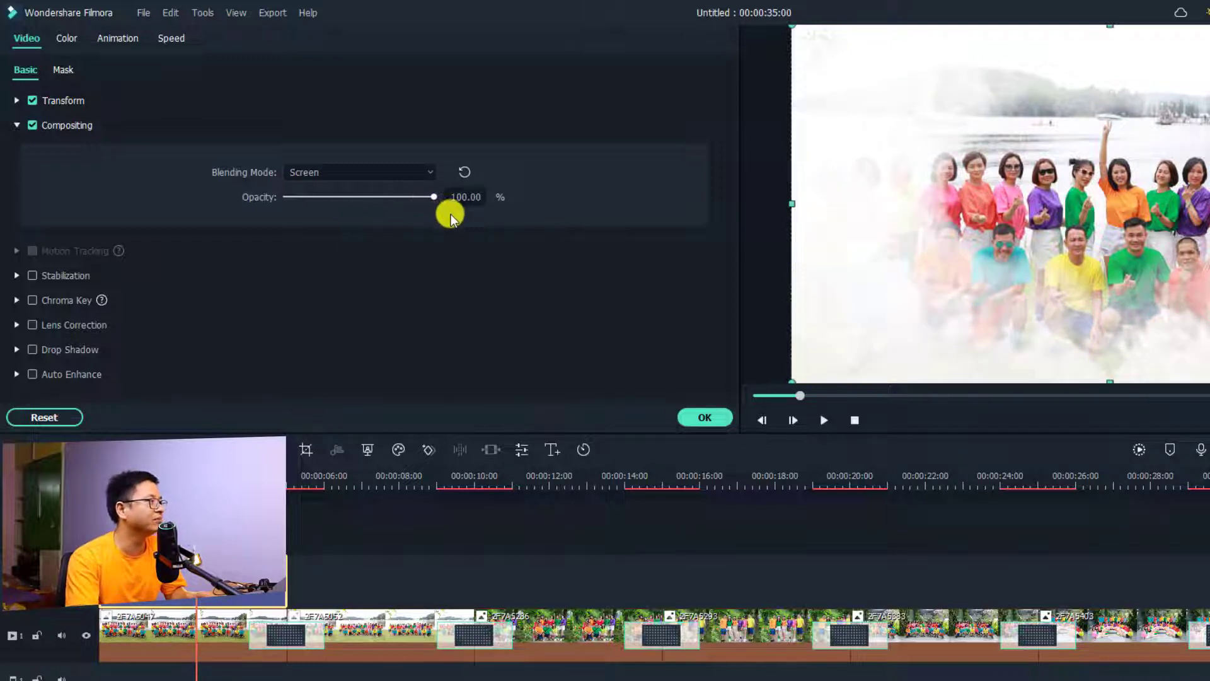
left_click(705, 417)
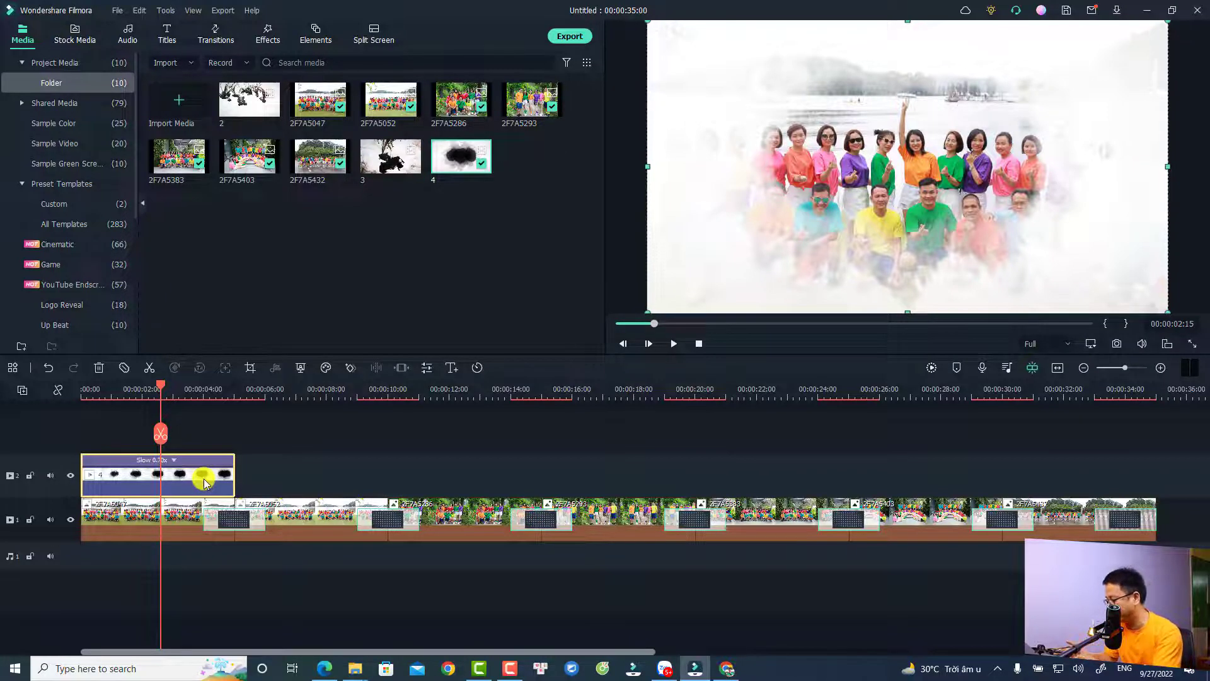
Duplicate the blended overlay clip repeatedly, end to end along video track 2, to cover all seven photos
key("shift+End")
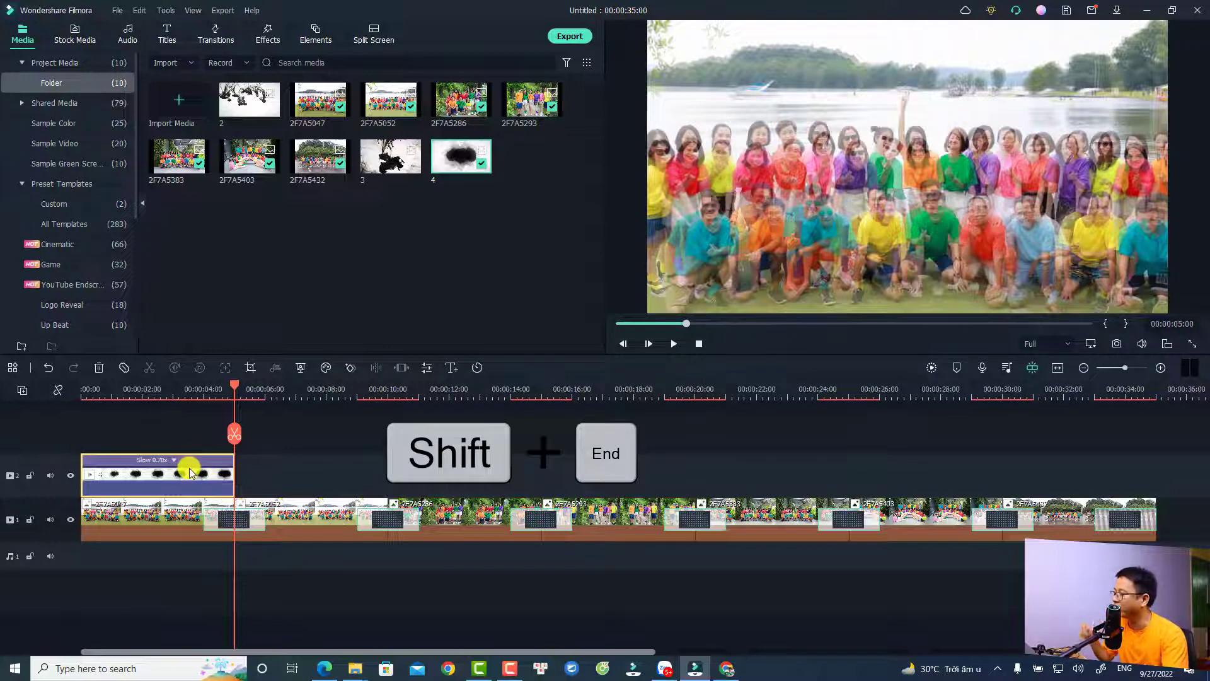
key("ctrl+d")
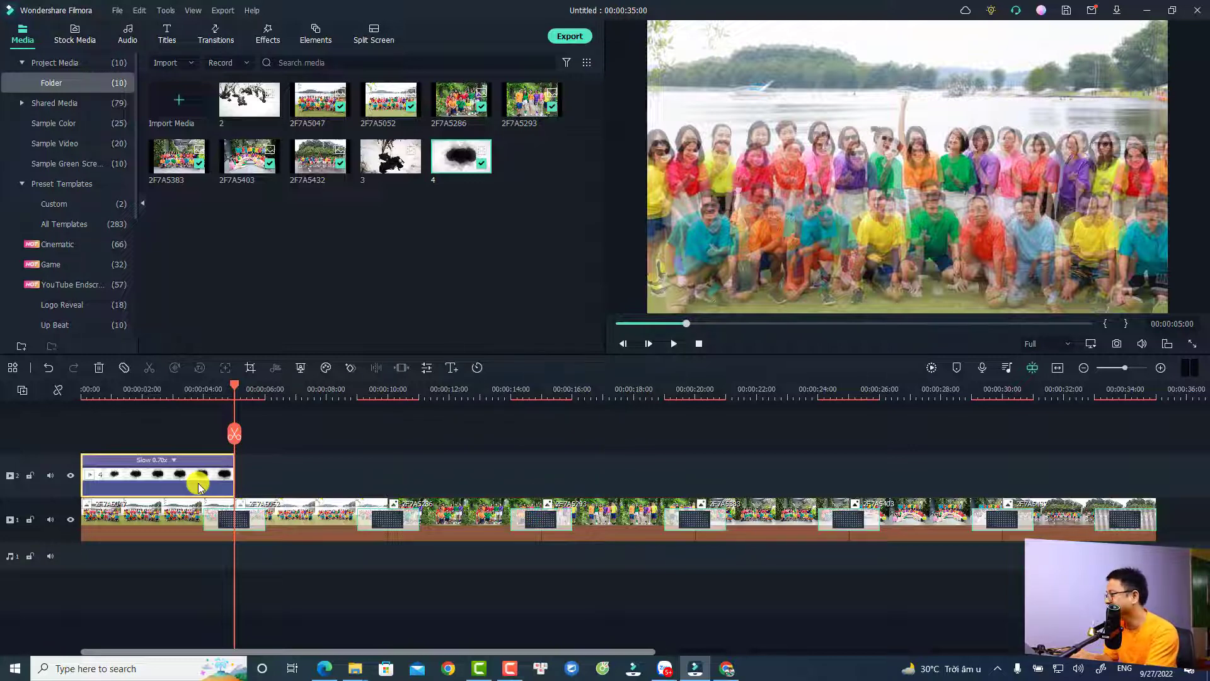
key("ctrl+d")
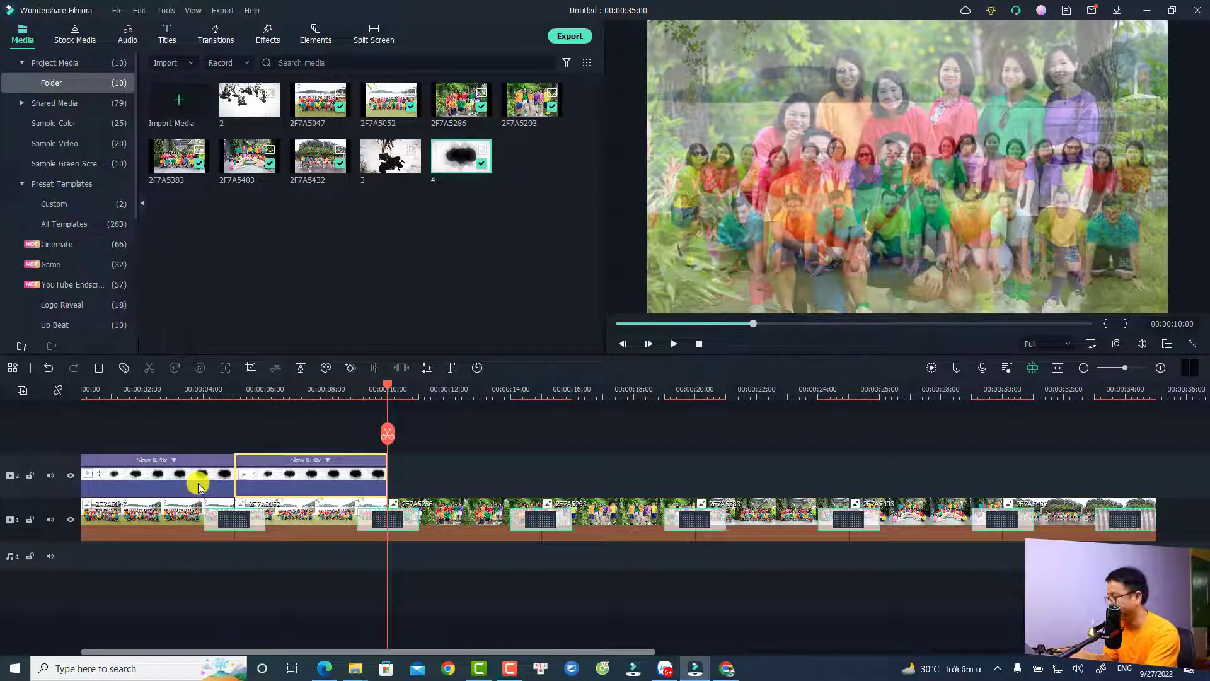
key("ctrl+d")
key("ctrl+d")
key("ctrl+d")
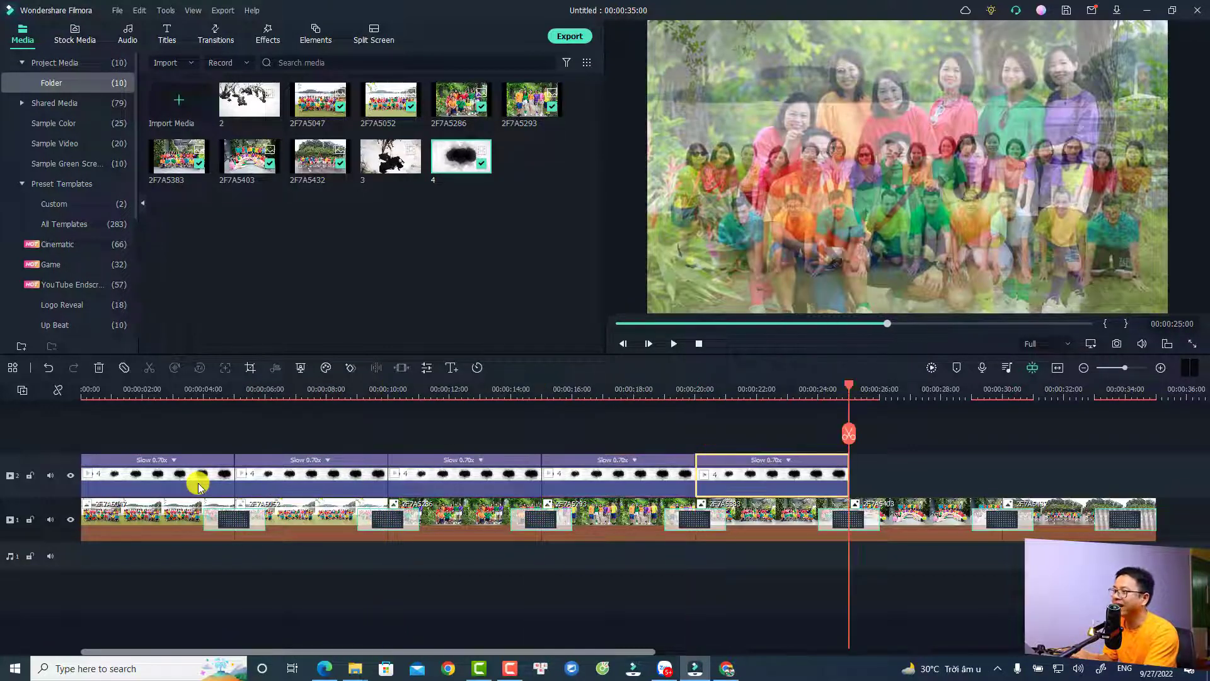
key("ctrl+d")
key("ctrl+d")
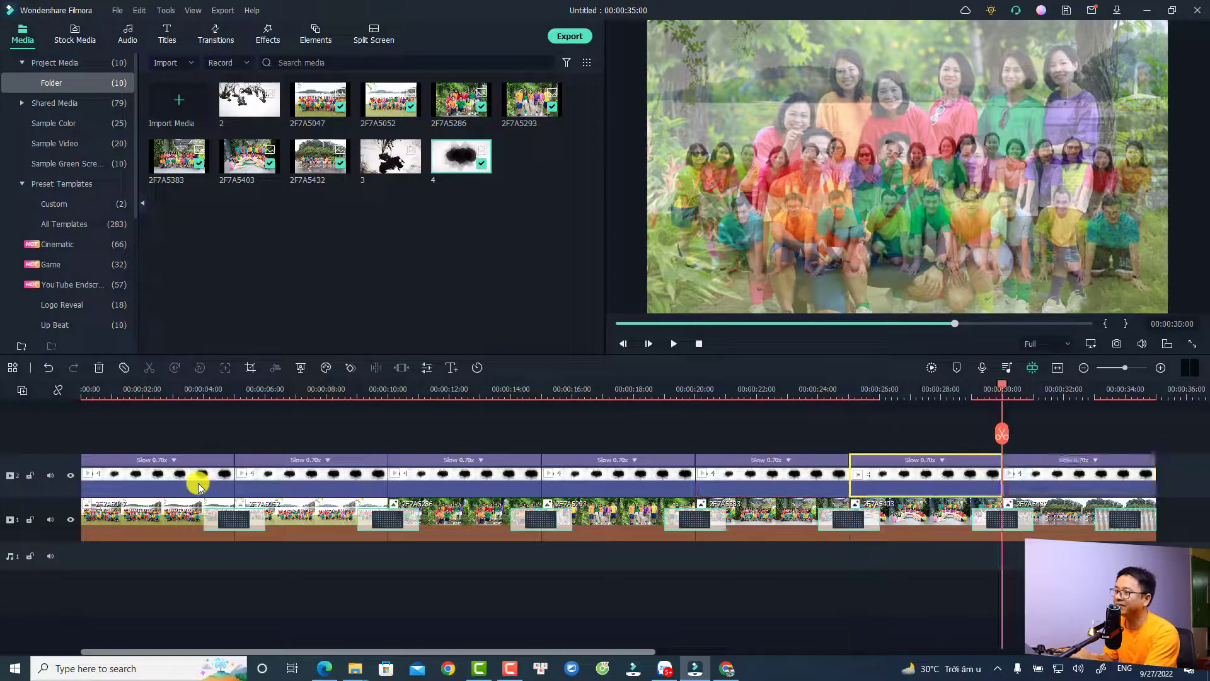
key("ctrl+d")
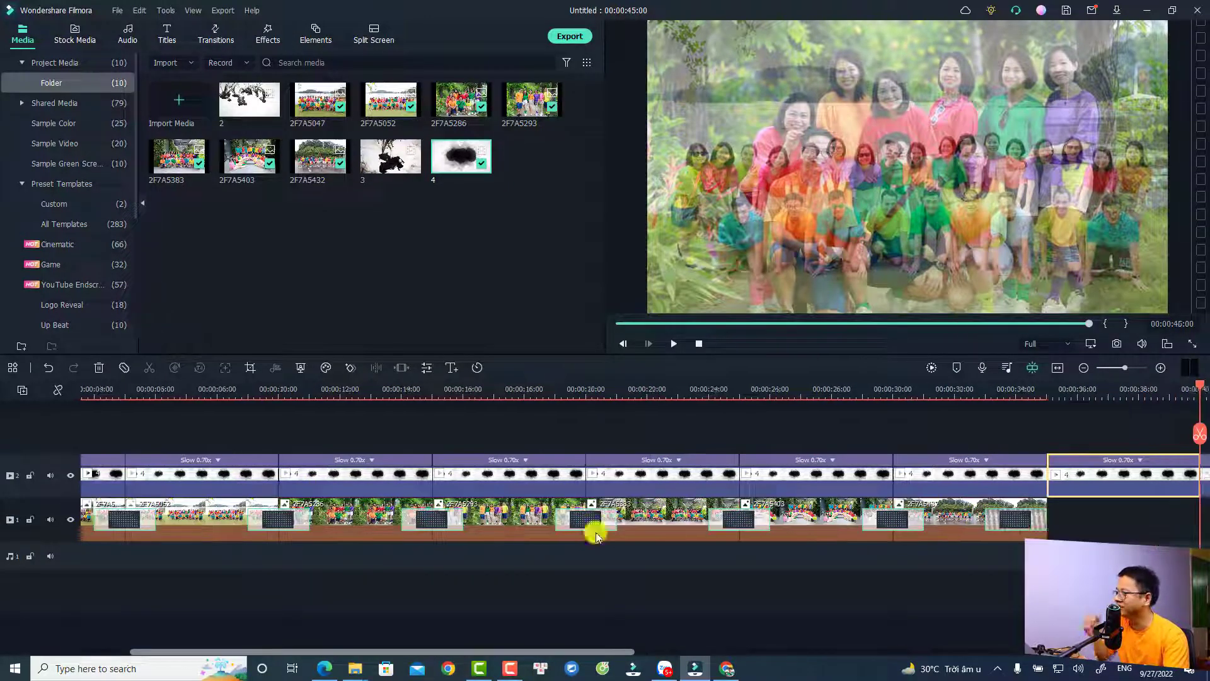
key("ctrl+d")
Delete the surplus overlay copies beyond the last photo and fit the timeline to the project
left_click_drag(1079, 431, 982, 486)
key("Delete")
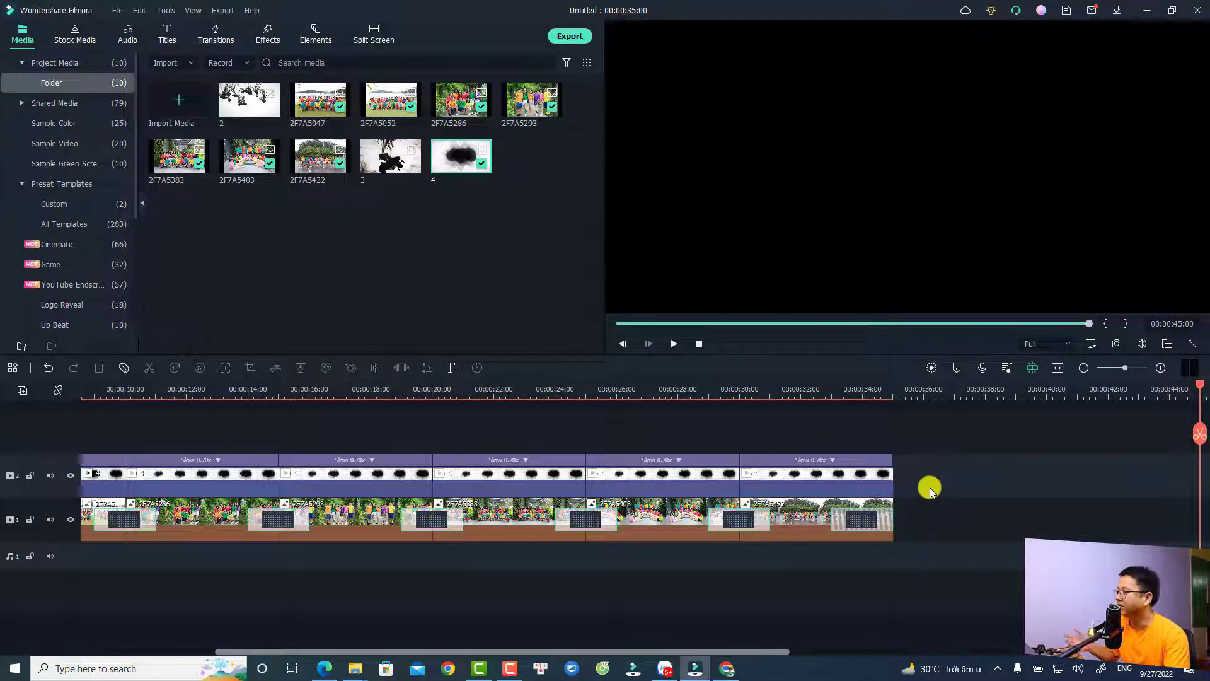
left_click(1058, 369)
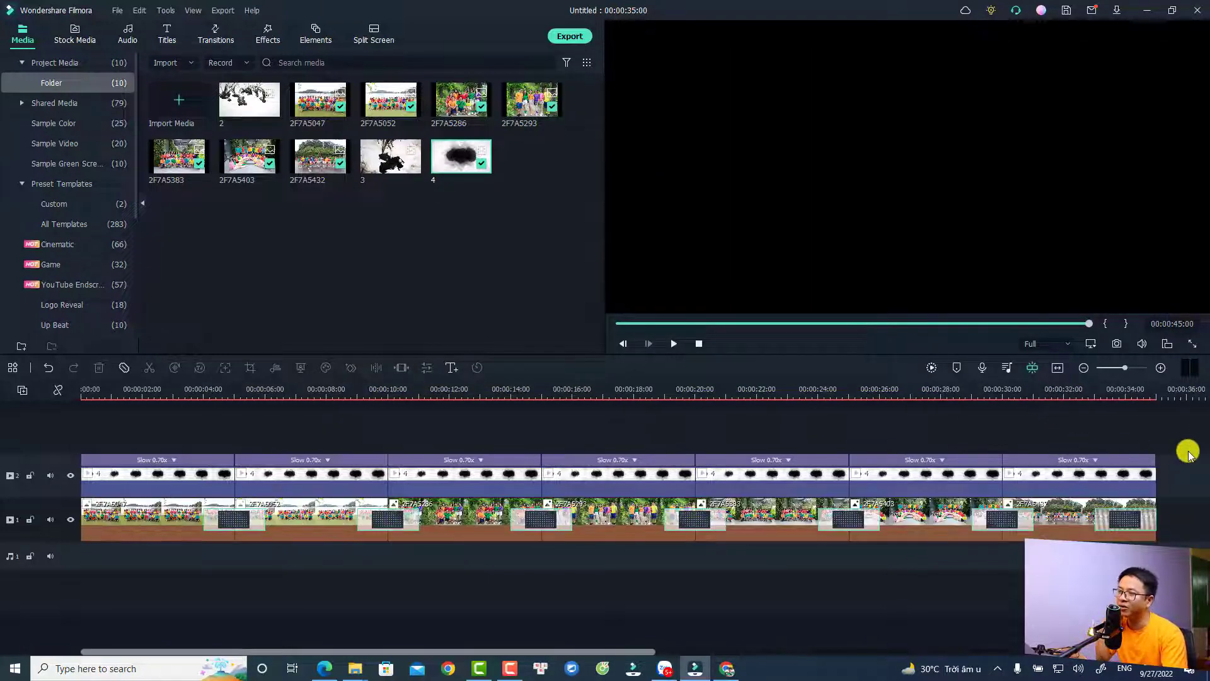
Apply the Dissolve transition to all seven overlay clips on video track 2 and start rendering the timeline preview
left_click_drag(1170, 472, 73, 467)
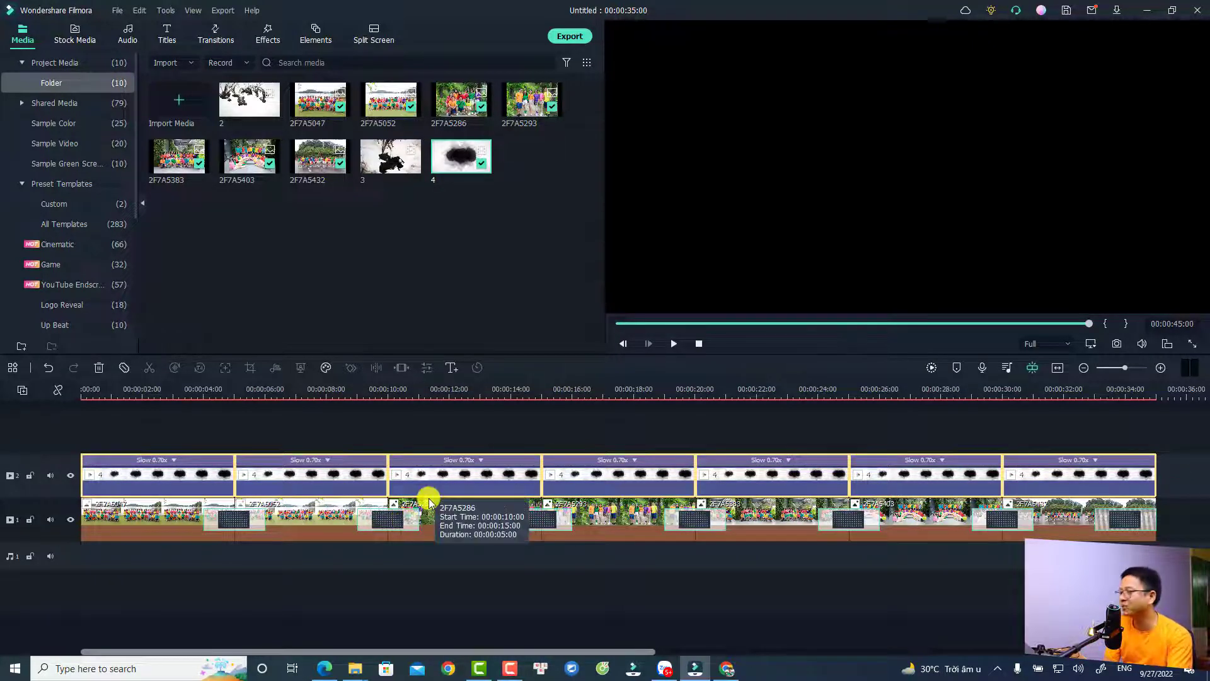
left_click(206, 35)
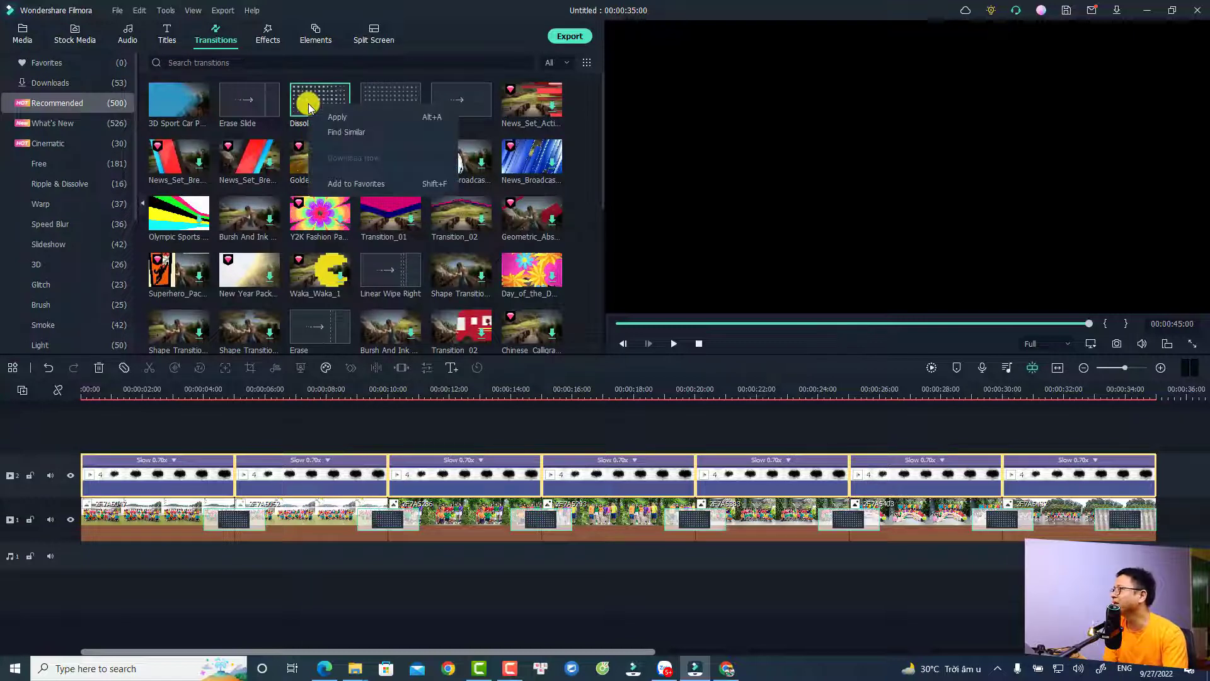
left_click(303, 104)
key("alt+a")
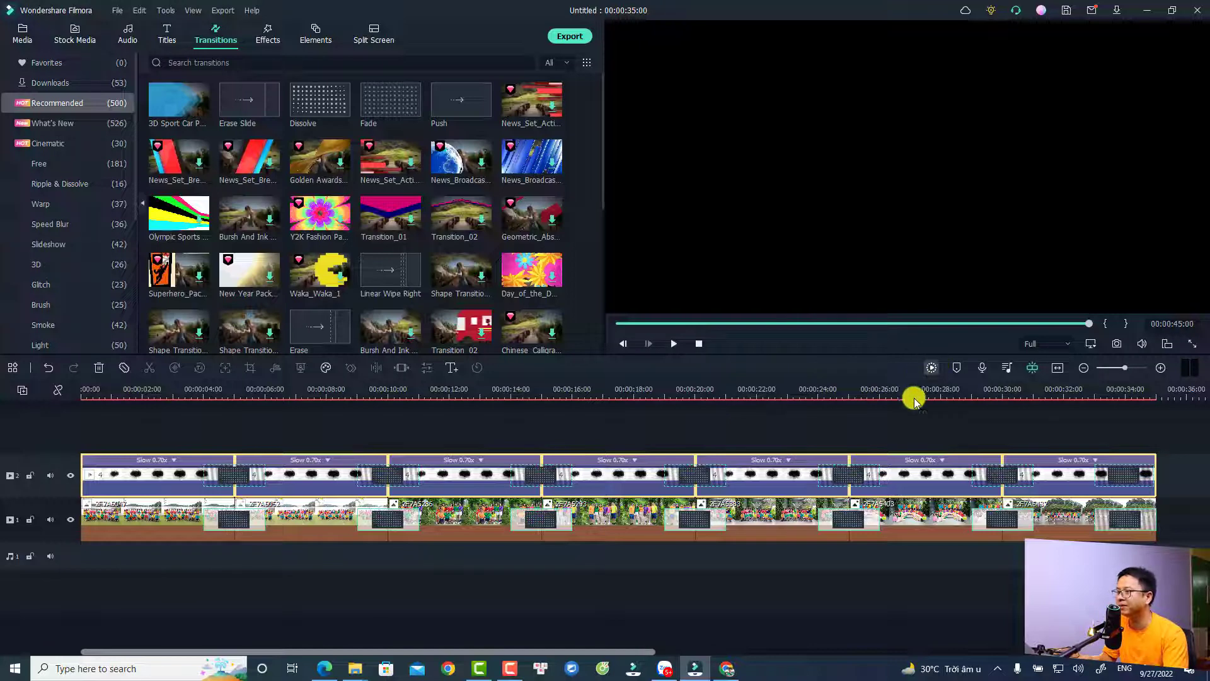
key("Return")
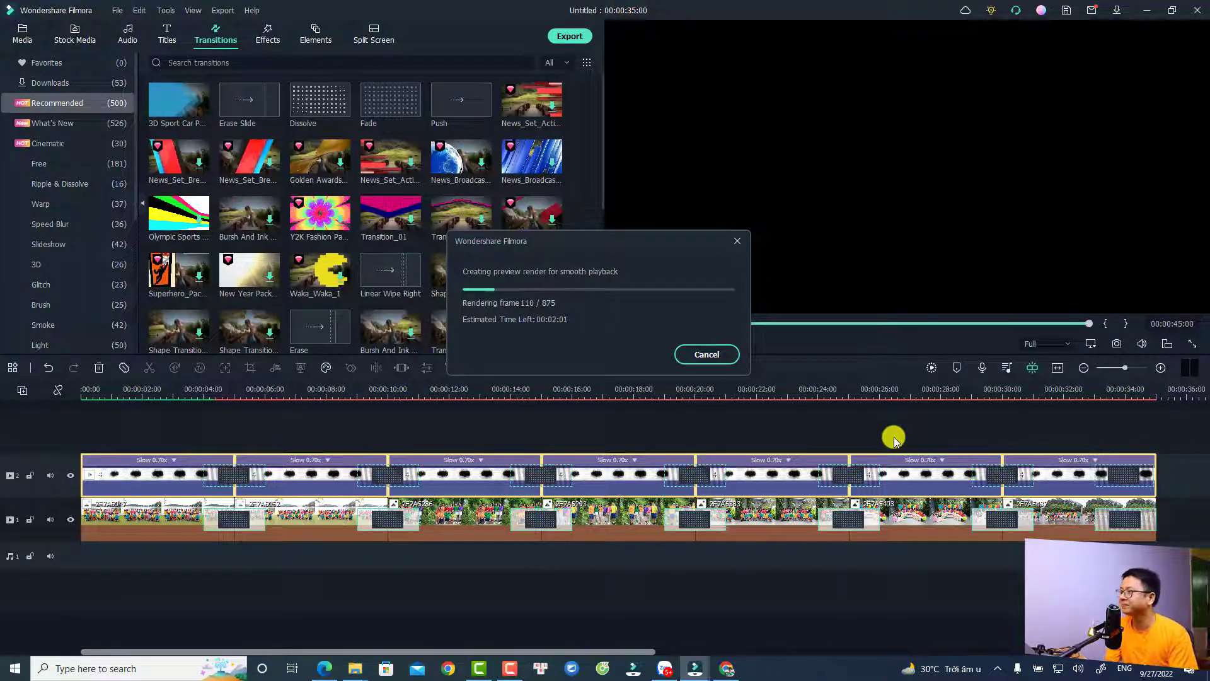
Play the rendered slideshow from the beginning through the second photo to check the ink transitions
left_click(89, 395)
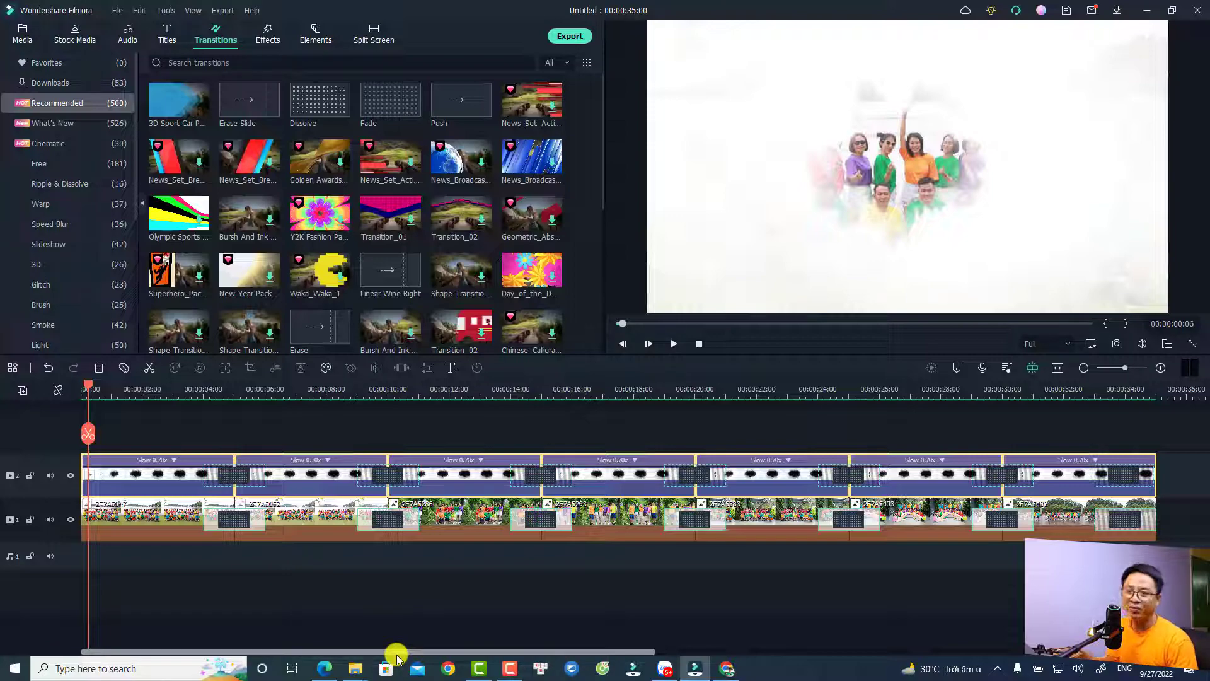
key("space")
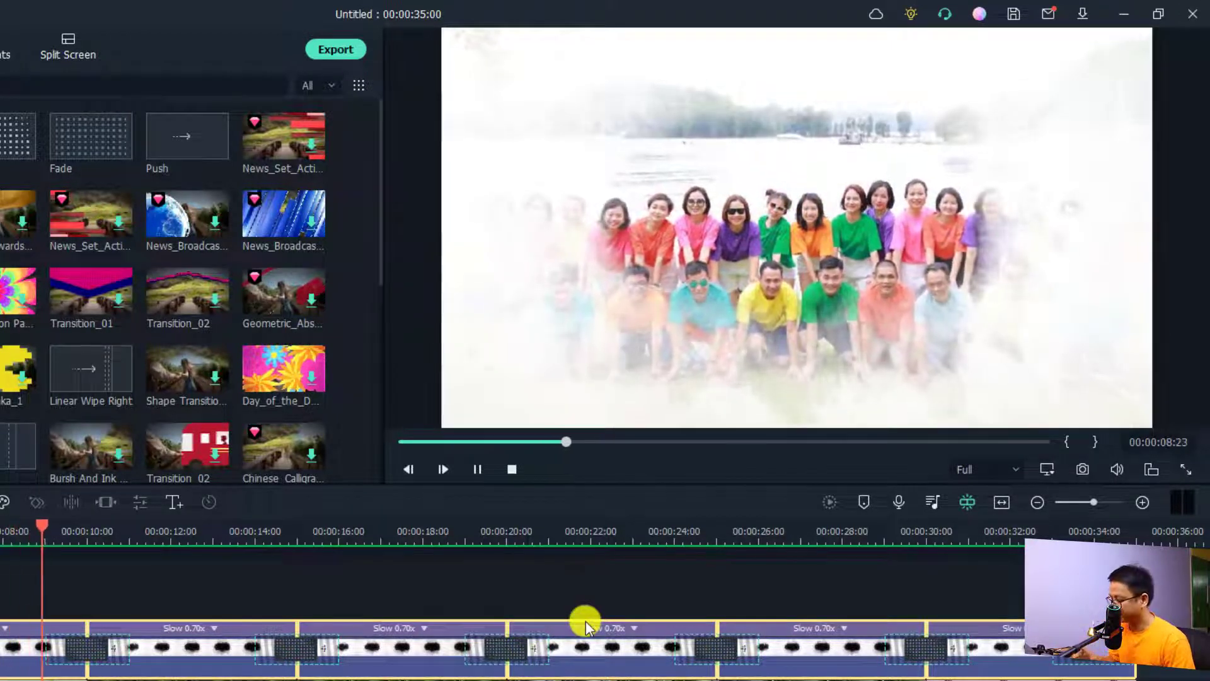
key("space")
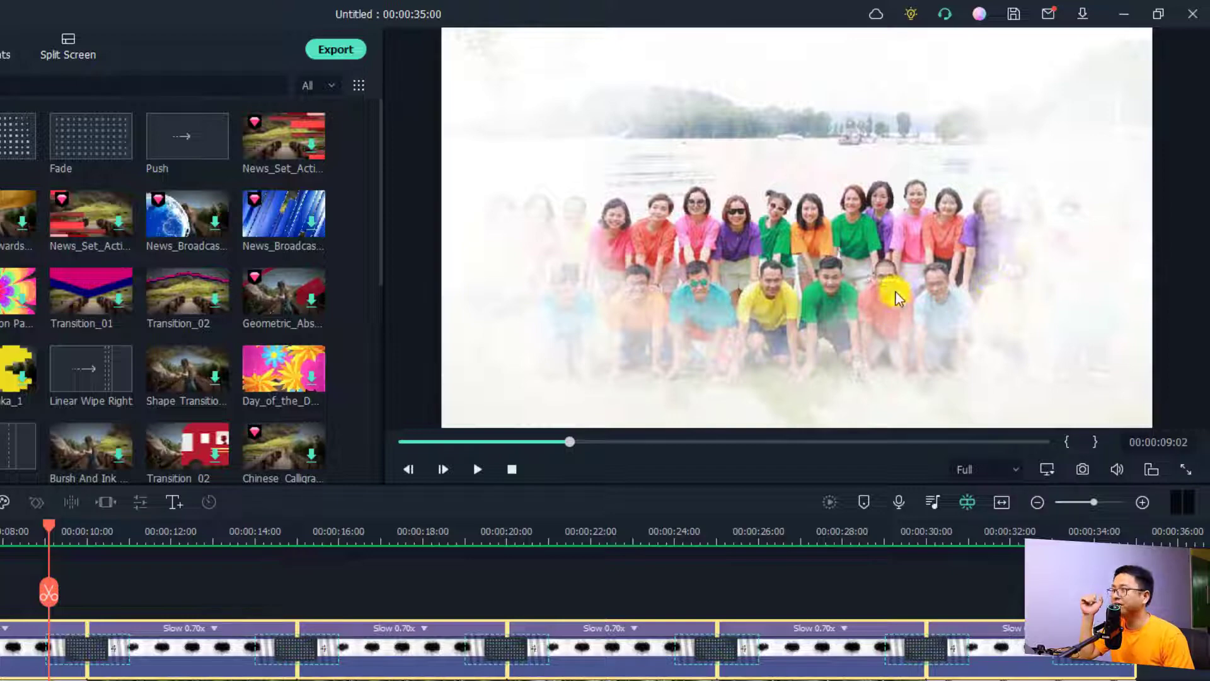
Add the Bubble Floating Overlay 04 effect to video track 3, stretch it across the whole slideshow, and check a frame near 11 seconds
left_click(0, 48)
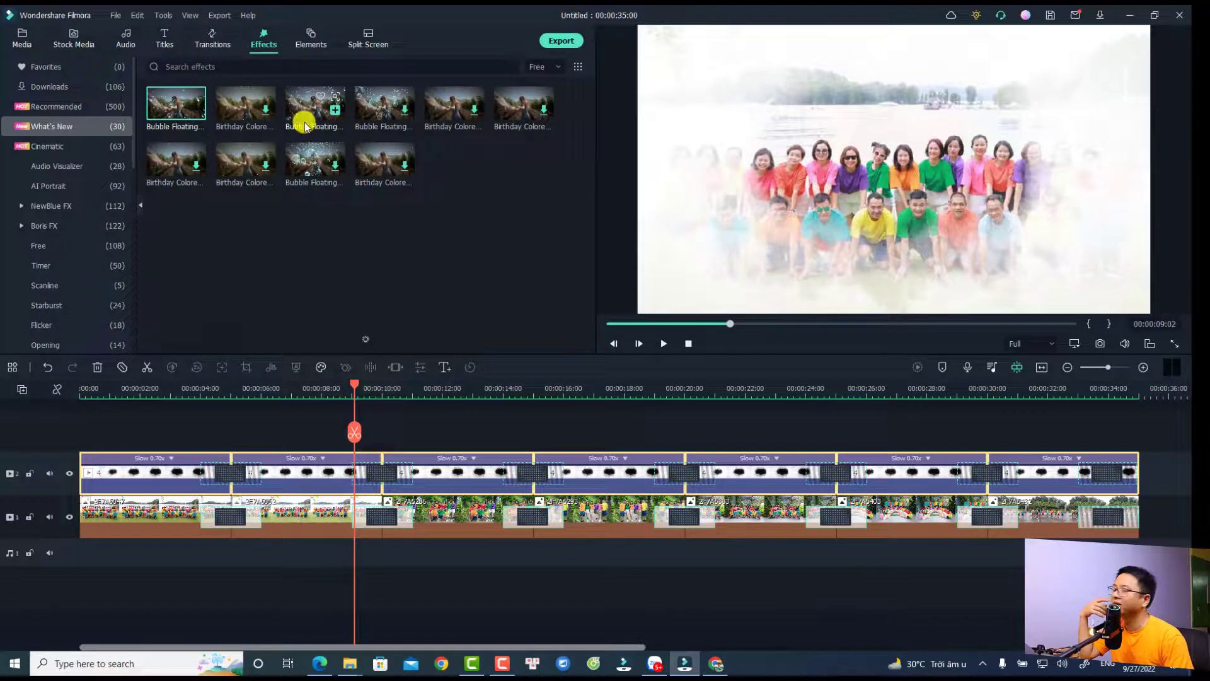
left_click_drag(305, 124, 51, 433)
left_click(161, 391)
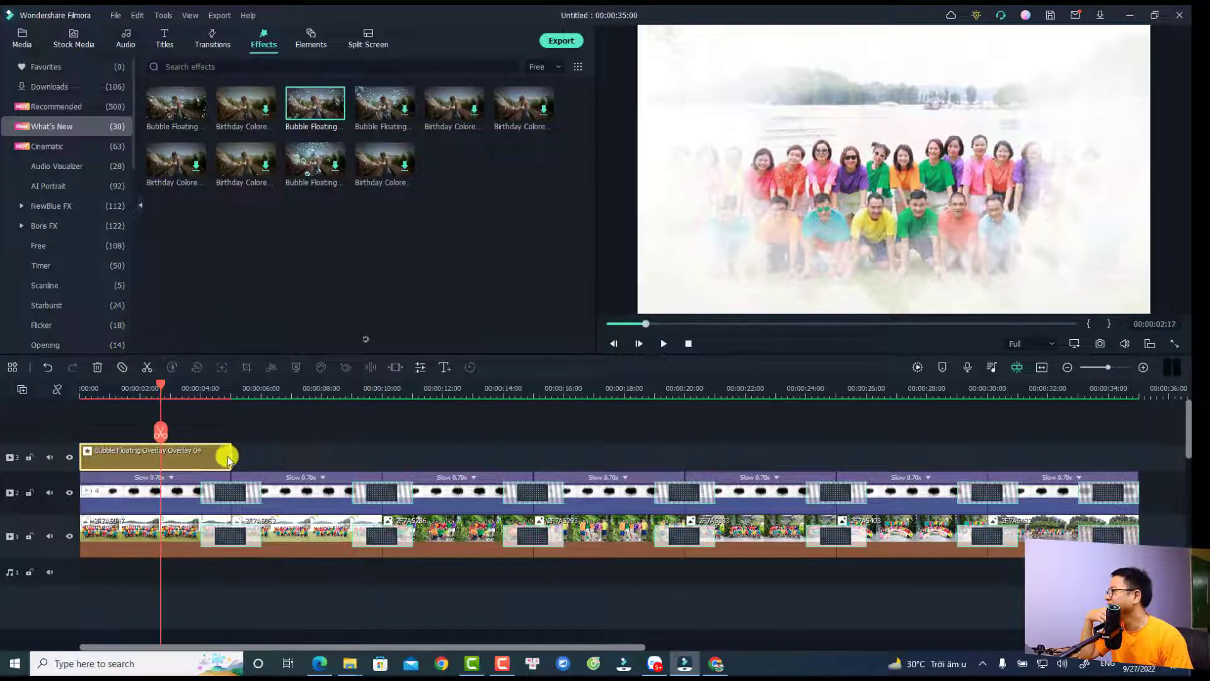
left_click_drag(230, 462, 1141, 459)
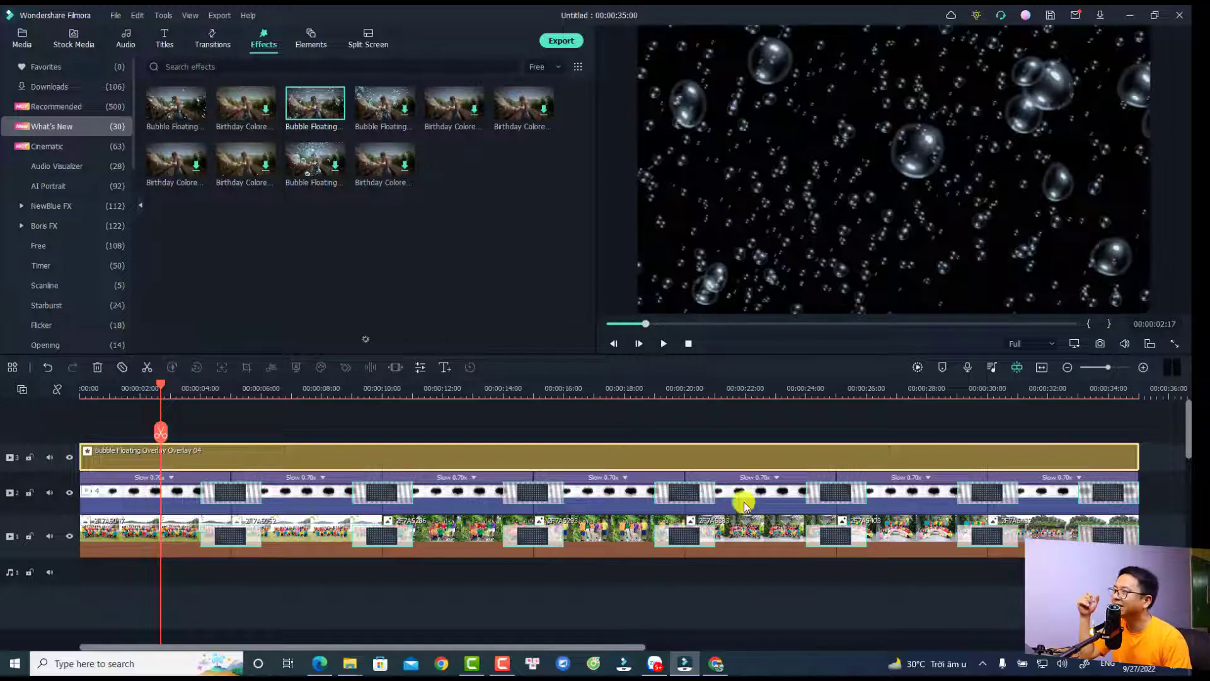
left_click(420, 394)
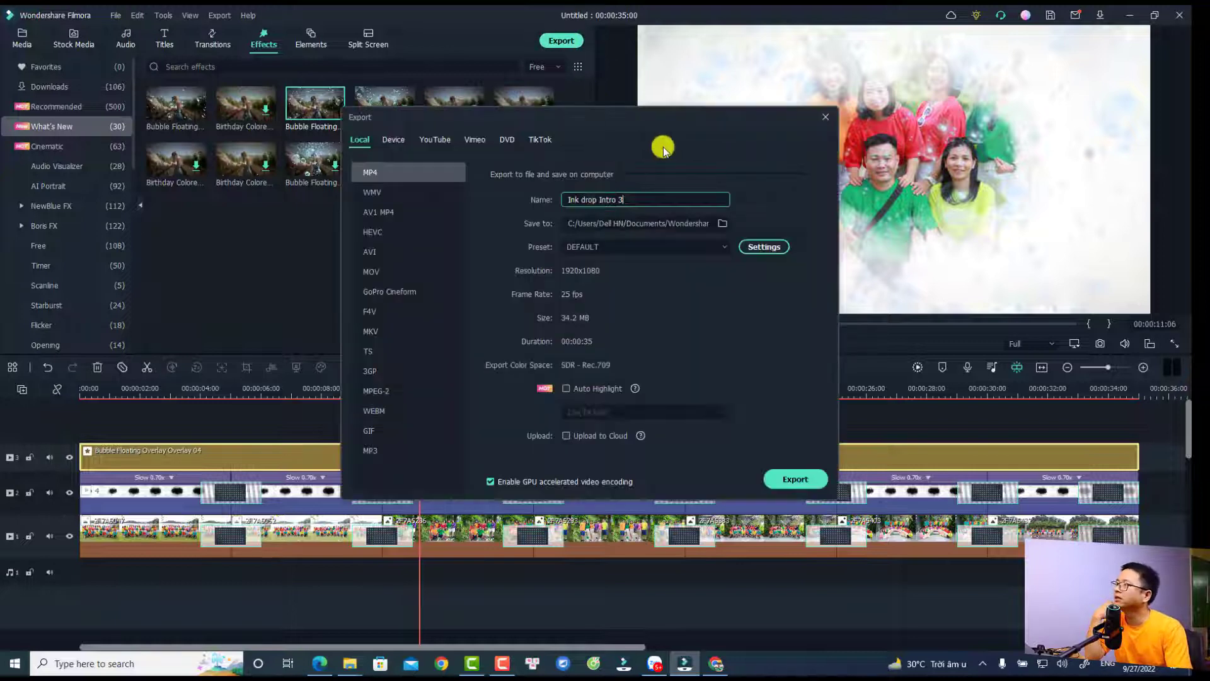
Name the MP4 export "Ink drop Intro 4" and set its video bit rate to 20000 kbps
left_click_drag(634, 199, 553, 199)
left_click(638, 194)
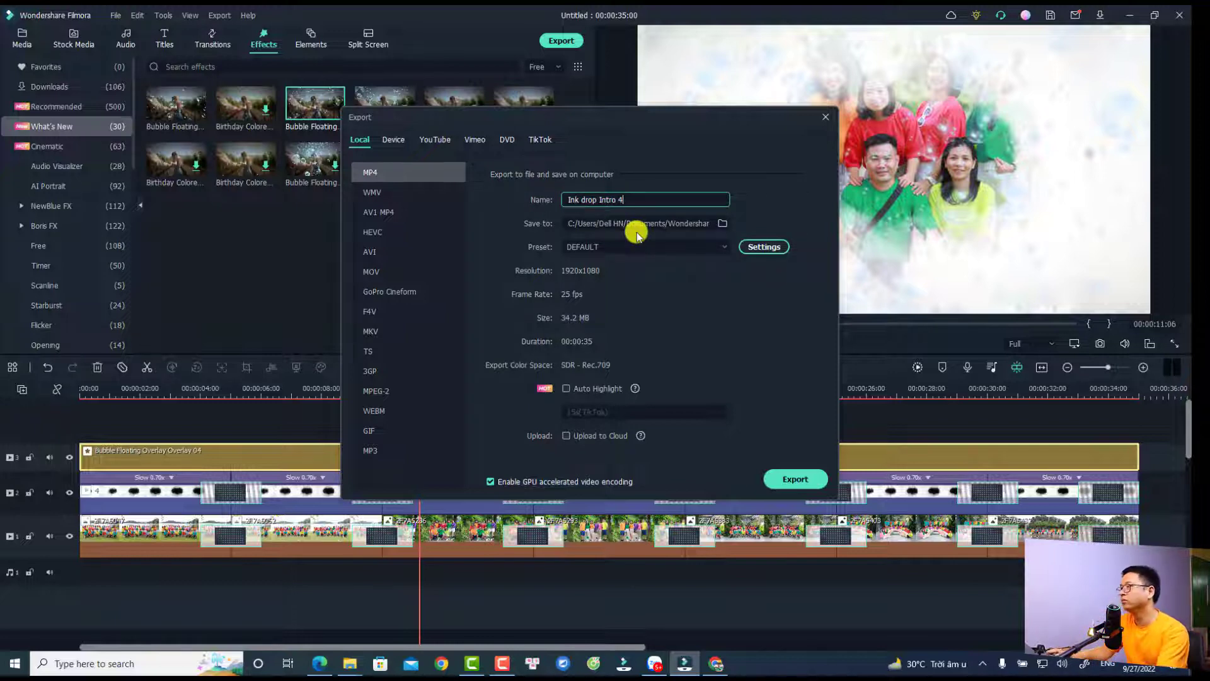
left_click(764, 246)
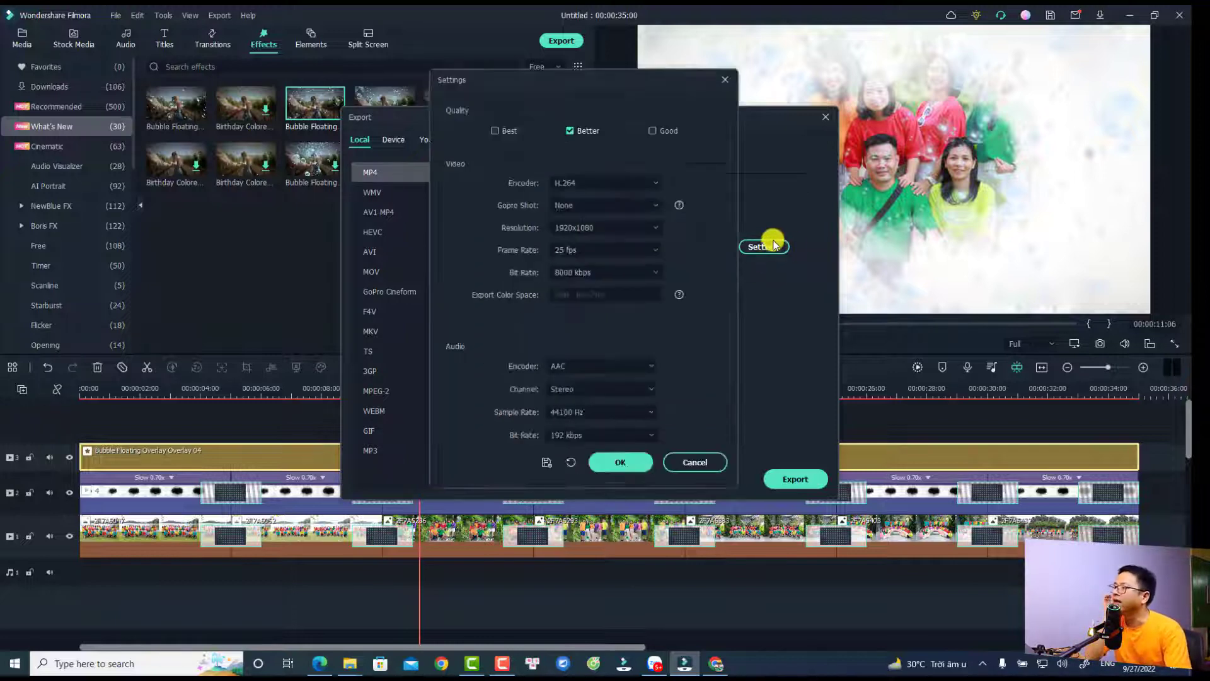
left_click(606, 272)
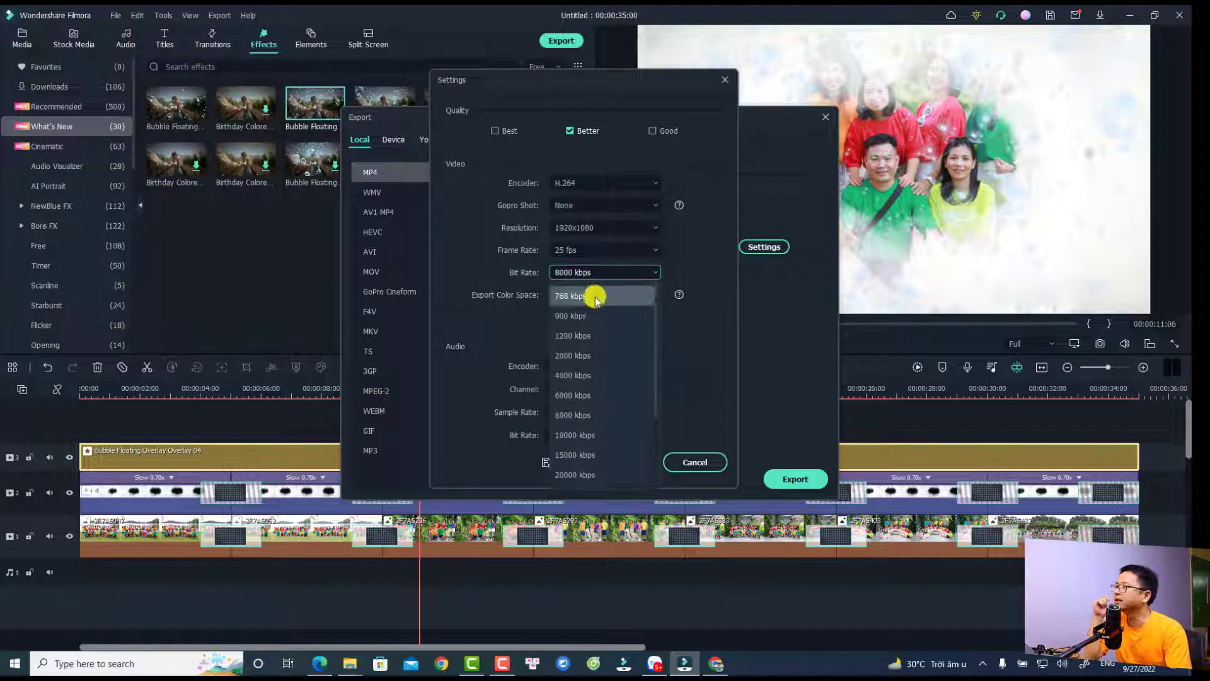
left_click(569, 476)
left_click(629, 462)
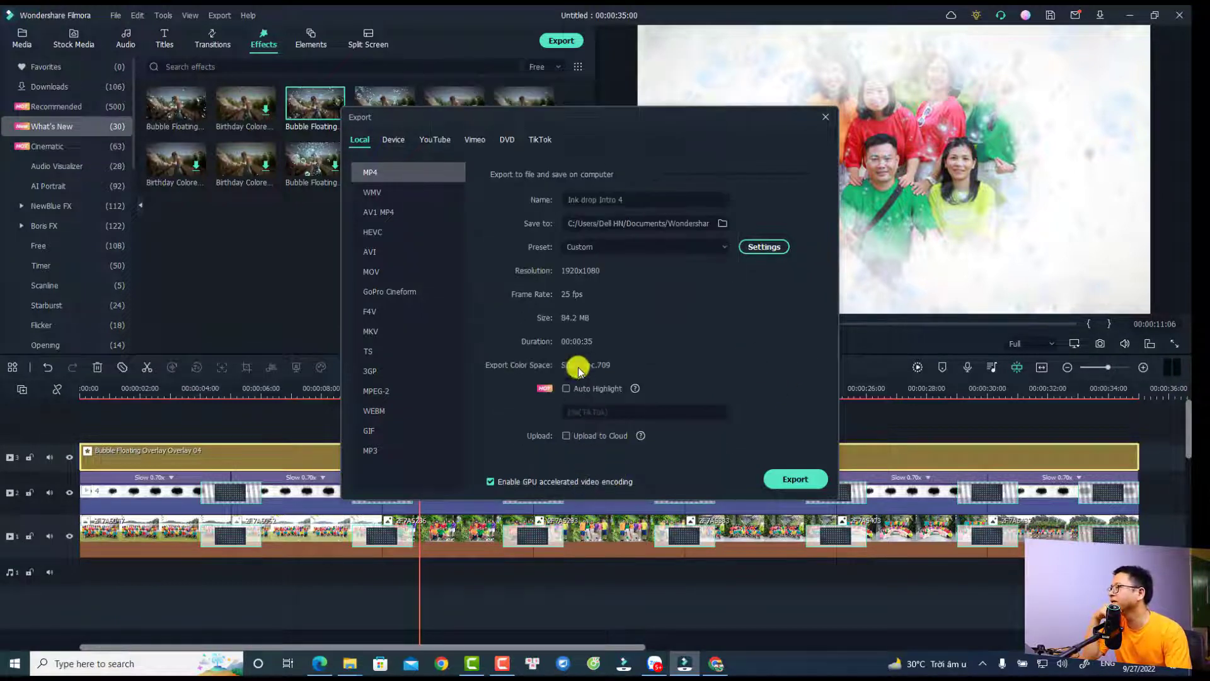
Export the video and import the resulting Ink drop Intro 4 file from the Output folder into the project media
left_click(785, 483)
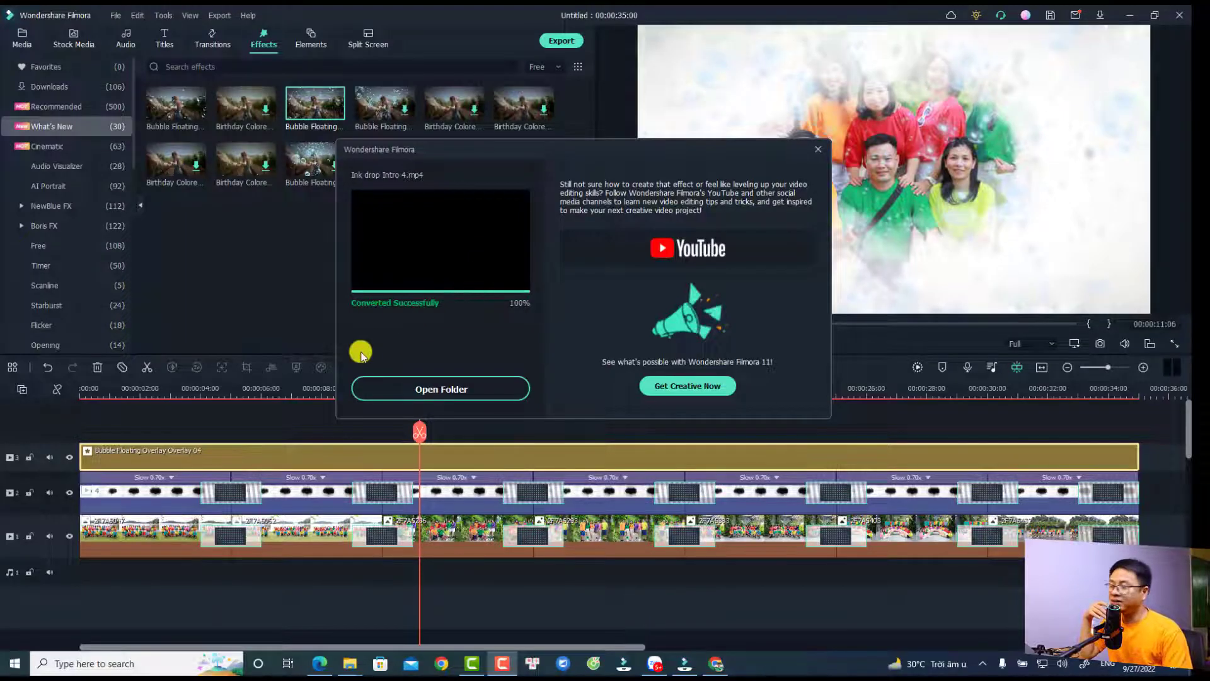
left_click(432, 388)
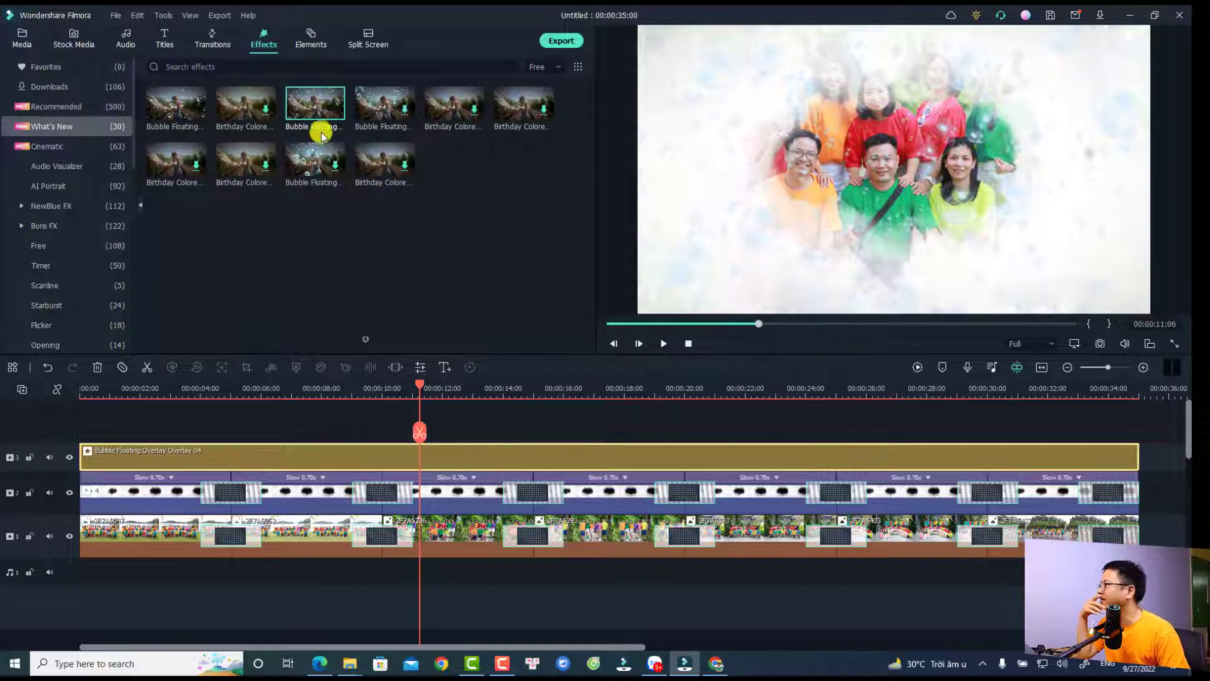
left_click(19, 39)
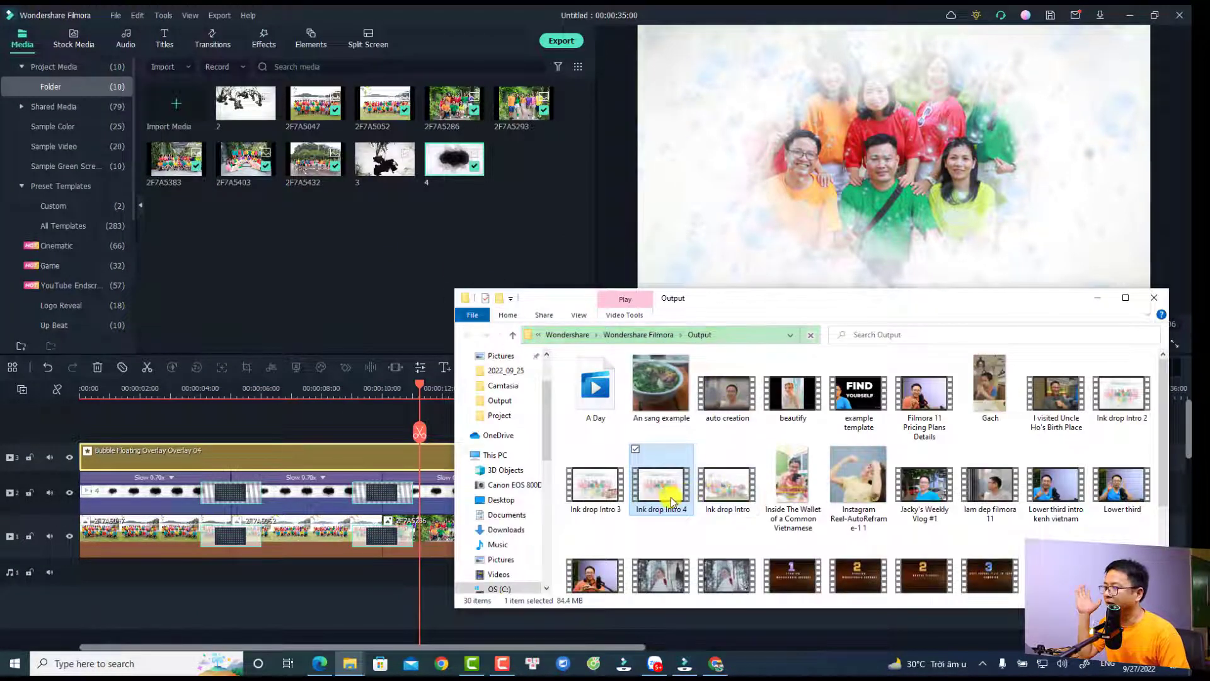
left_click_drag(662, 489, 272, 308)
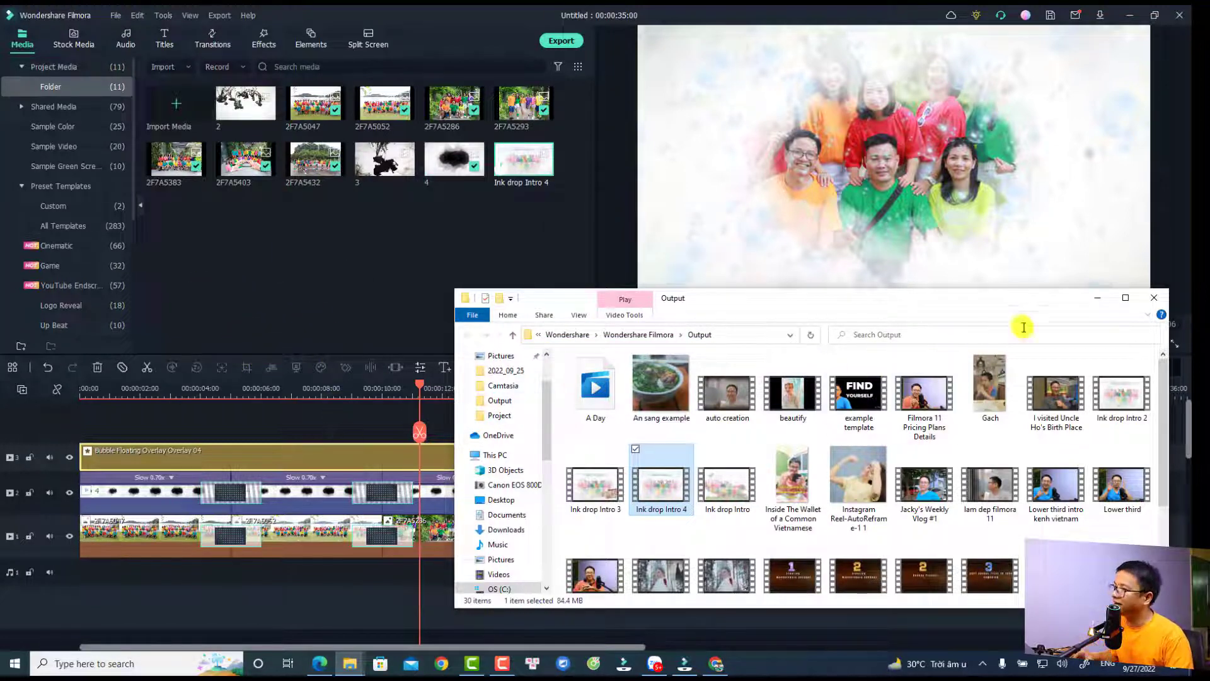
left_click(1097, 298)
Delete all clips from the timeline and place the Ink drop Intro 4 video at the start of video track 1
left_click_drag(624, 426, 319, 601)
key("ctrl+a")
key("Delete")
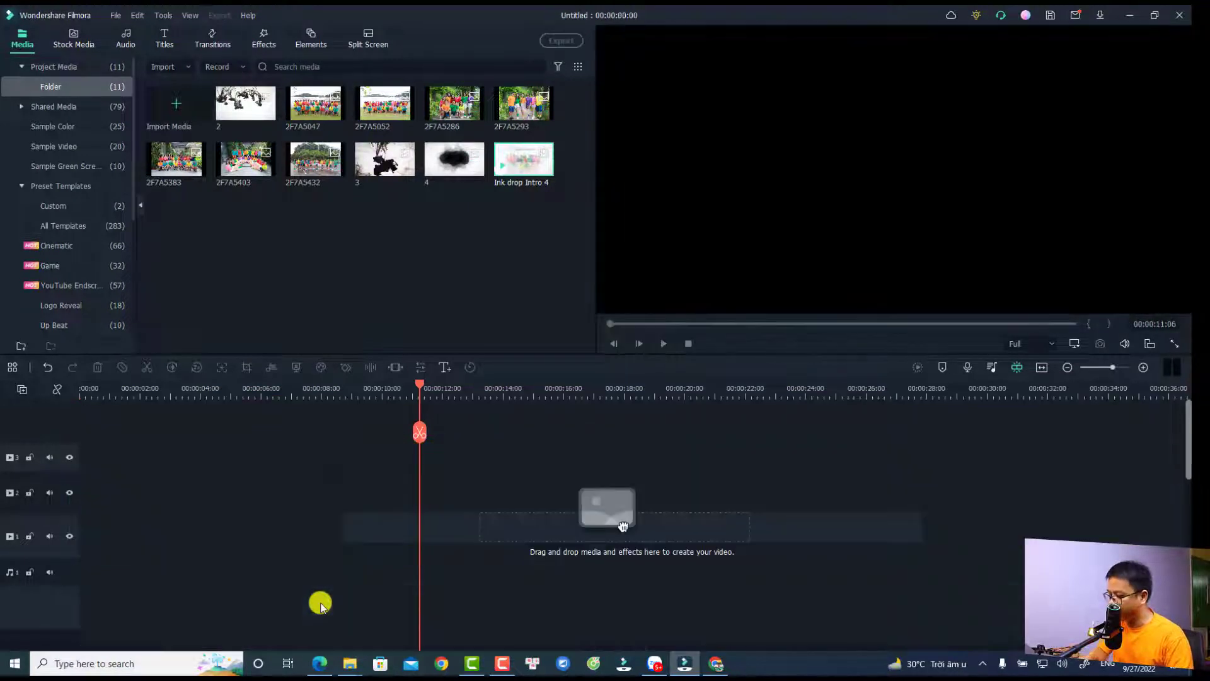
mouse_move(507, 165)
left_mouse_down()
mouse_move(118, 527)
mouse_move(83, 533)
left_mouse_up()
Play the intro to 00:00:01:15 and place Abstract Background Title 10 on video track 2 at that point
left_click(87, 396)
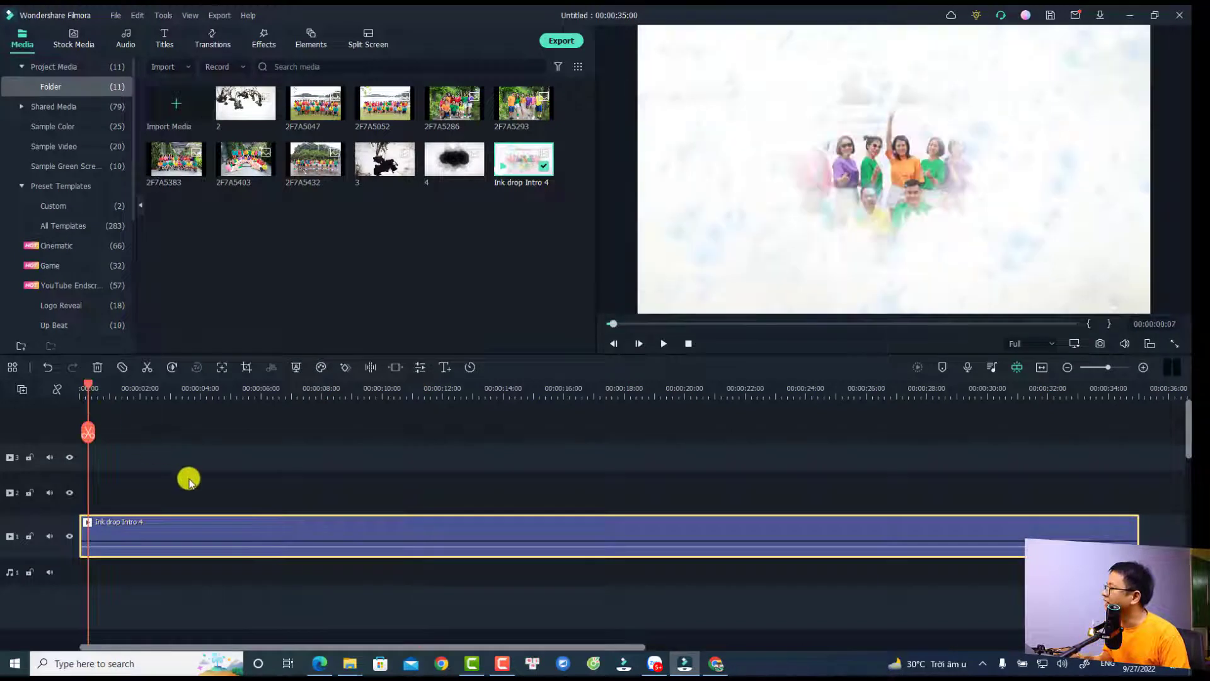
key("space")
key("space")
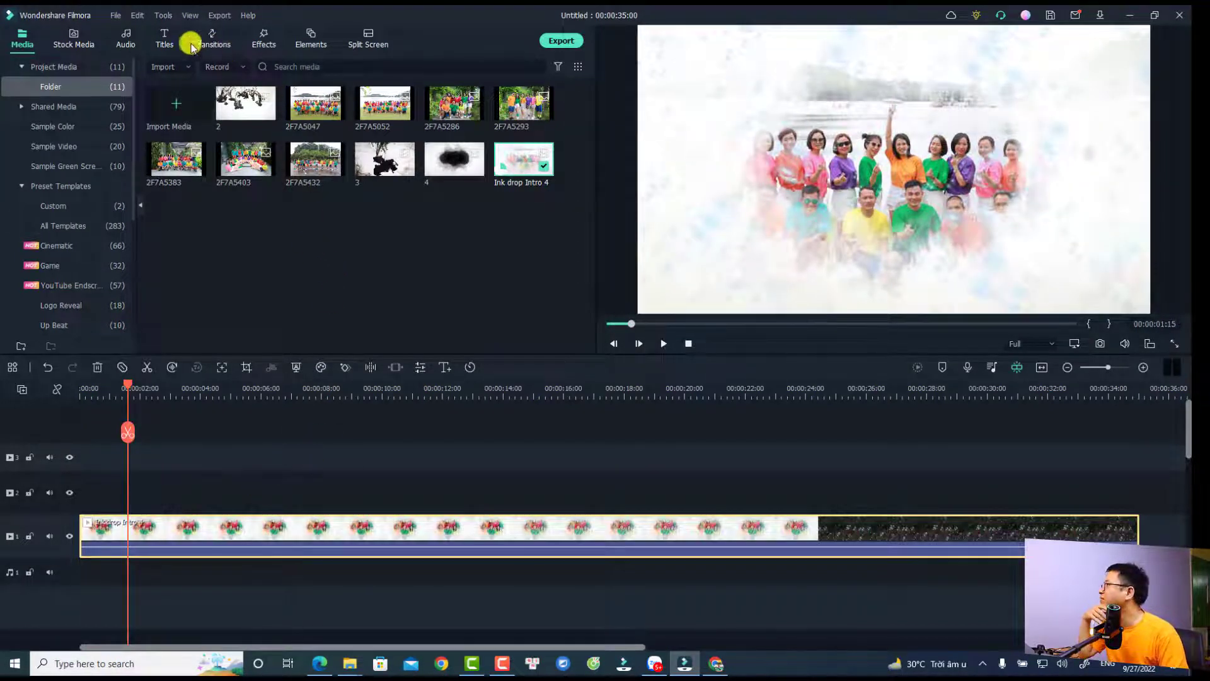
left_click(163, 39)
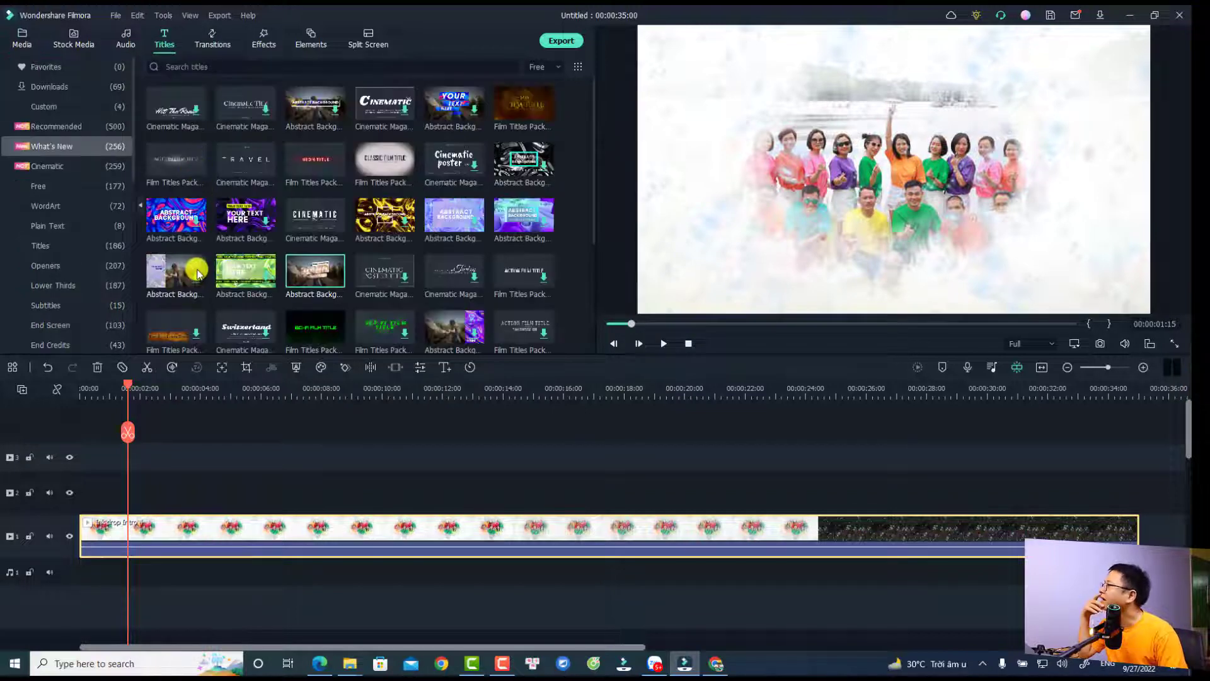
left_click_drag(305, 277, 117, 487)
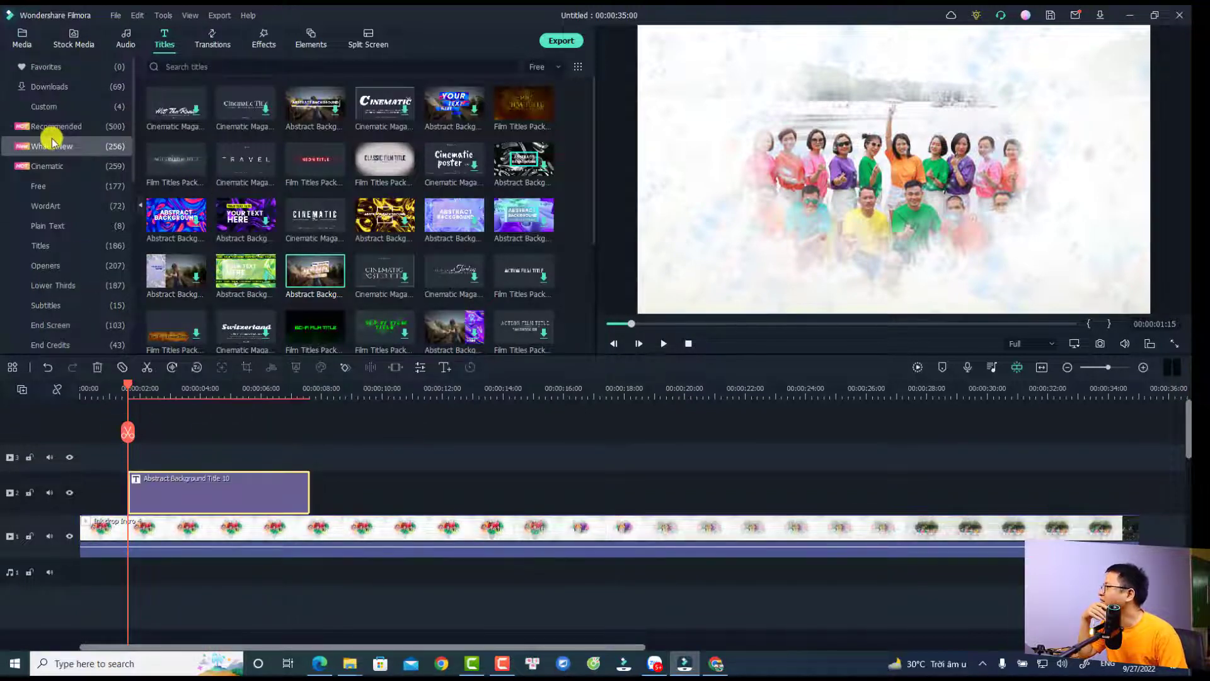
Play the title's animation up to 00:00:03:00 and select the title group in the preview
key("space")
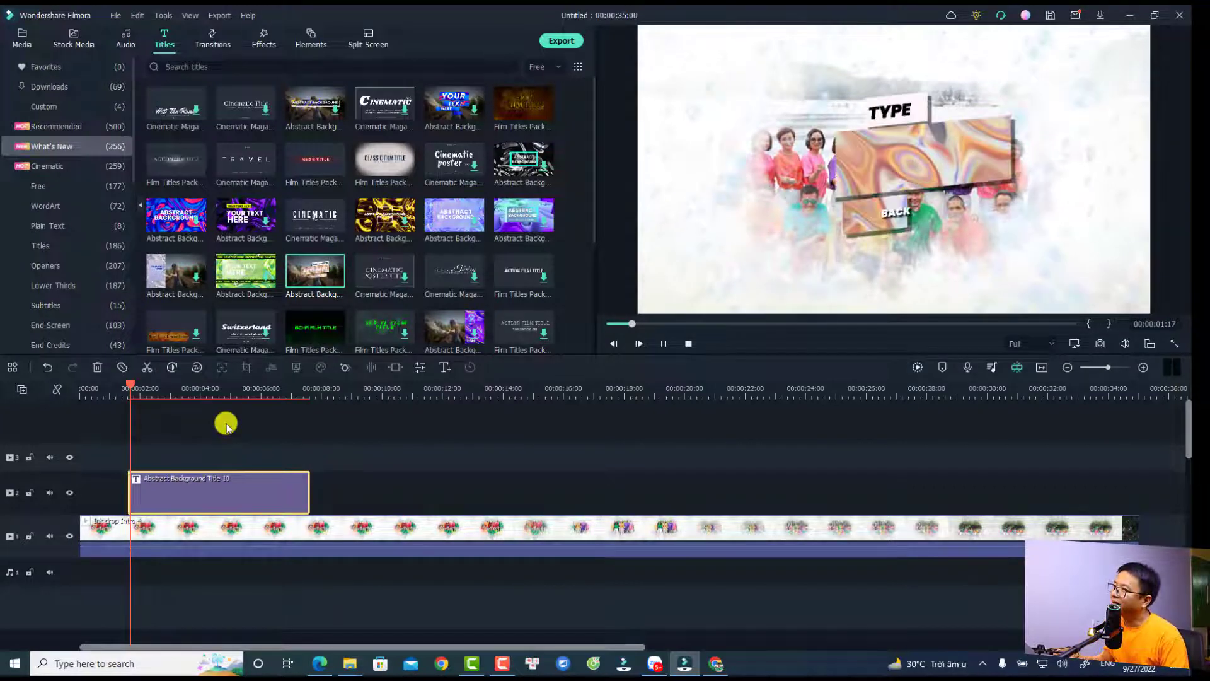
key("space")
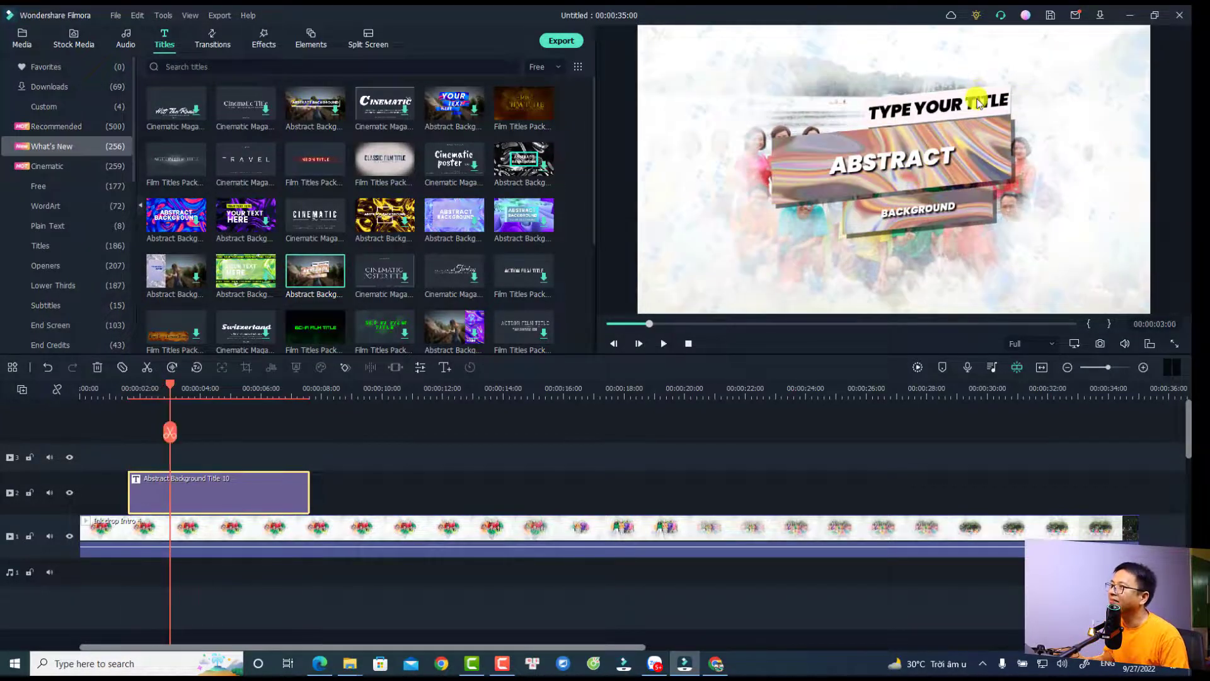
left_click(831, 183)
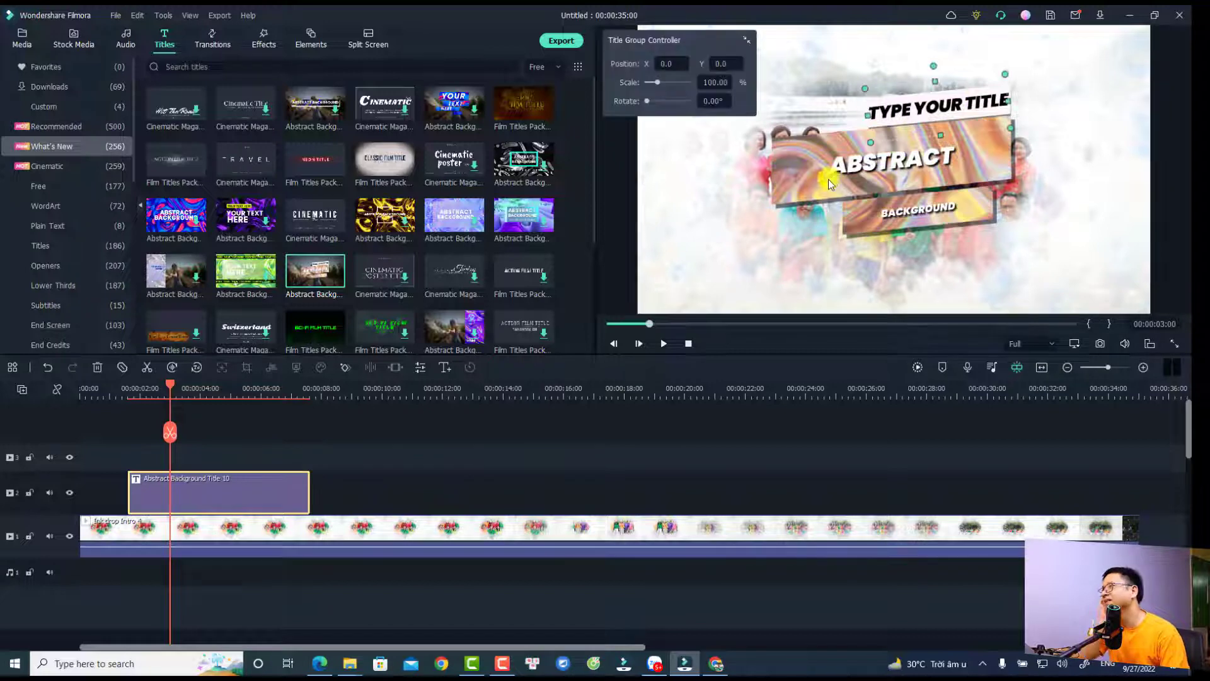